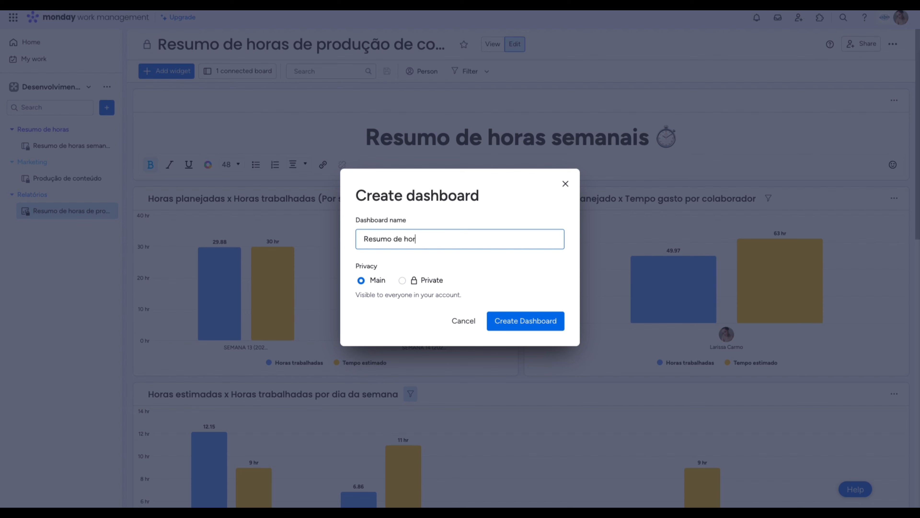
- Complete the dashboard name as "Resumo de horas semanais ⏱️", set its privacy to Private and create it
{"action": "key", "text": "super+period"}
{"action": "left_click", "coordinate": [392, 270]}
{"action": "left_click", "coordinate": [413, 286]}
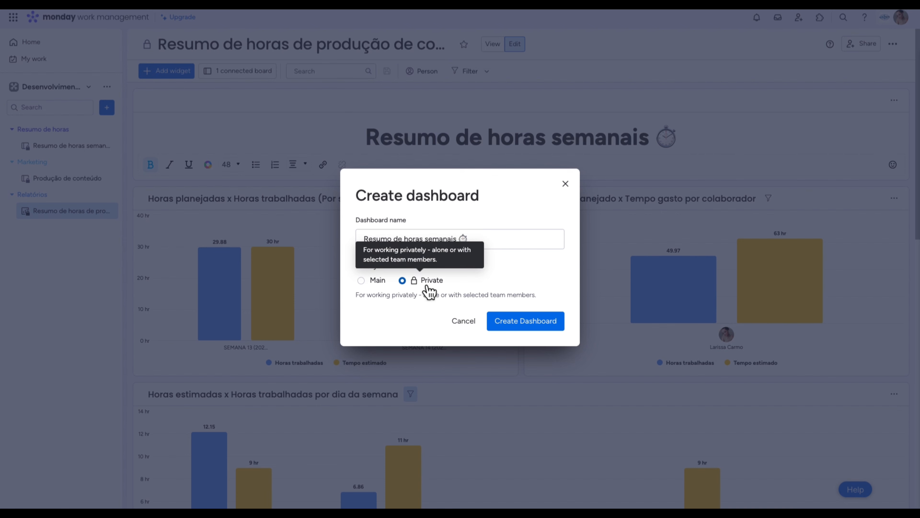
{"action": "left_click", "coordinate": [535, 327]}
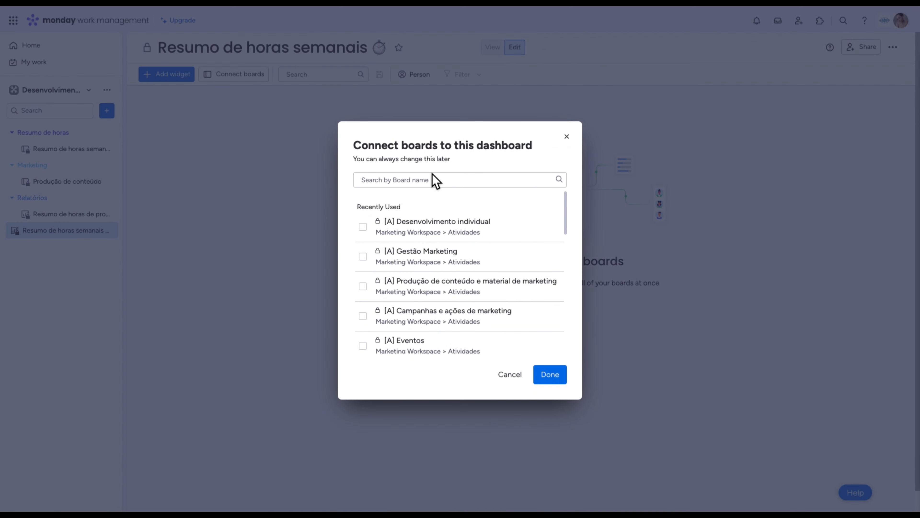
- Connect the boards "Resumo de horas semanais" and "Produção de conteúdo" to the new dashboard
{"action": "left_click", "coordinate": [435, 190]}
{"action": "type", "text": "resu"}
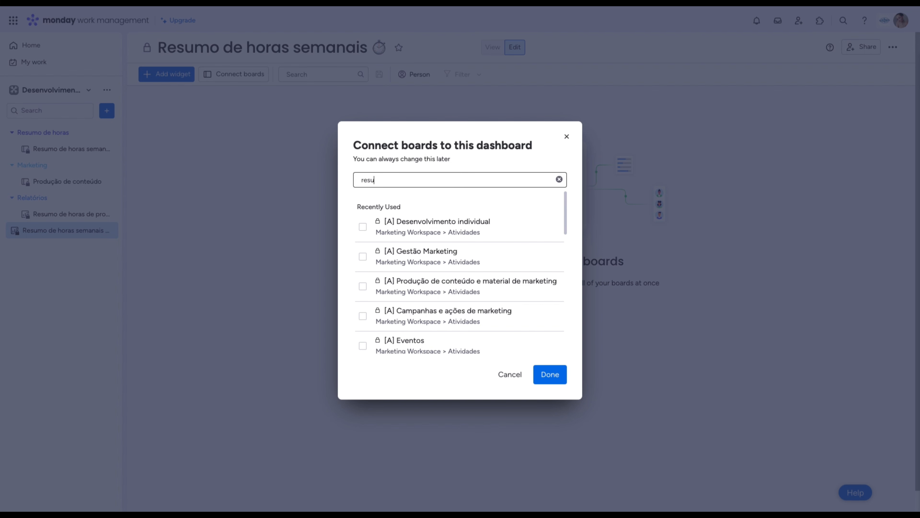
{"action": "type", "text": "mo"}
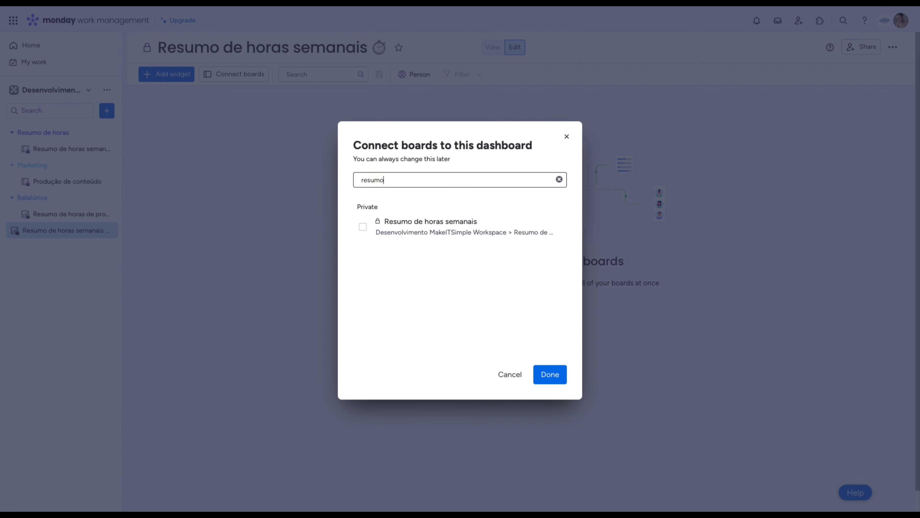
{"action": "left_click", "coordinate": [371, 238]}
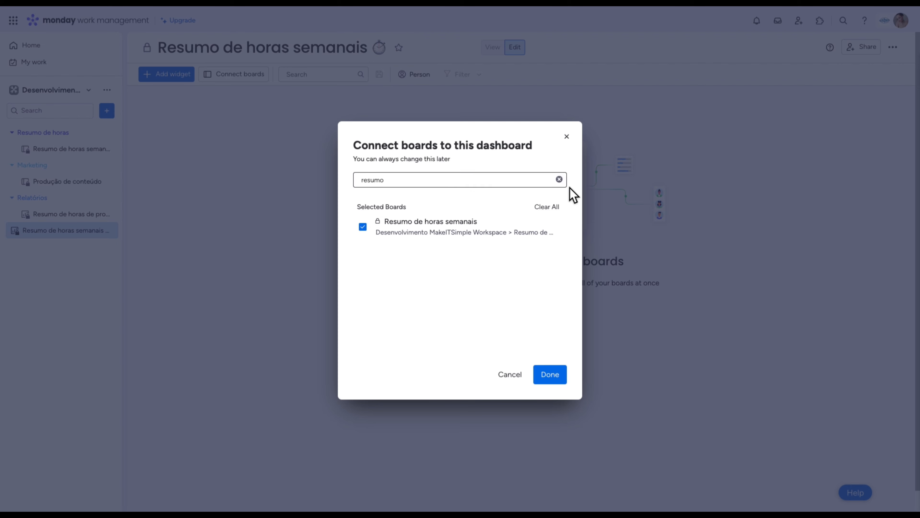
{"action": "left_click", "coordinate": [559, 179]}
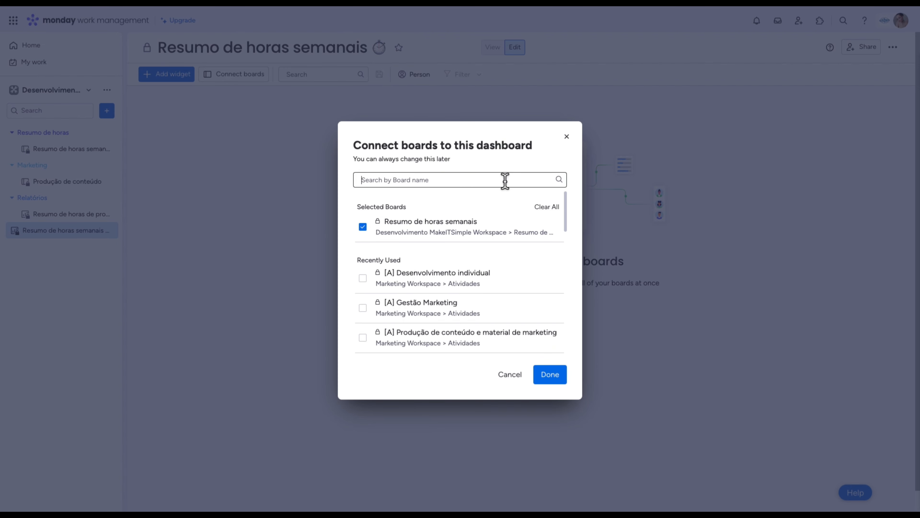
{"action": "type", "text": "produ"}
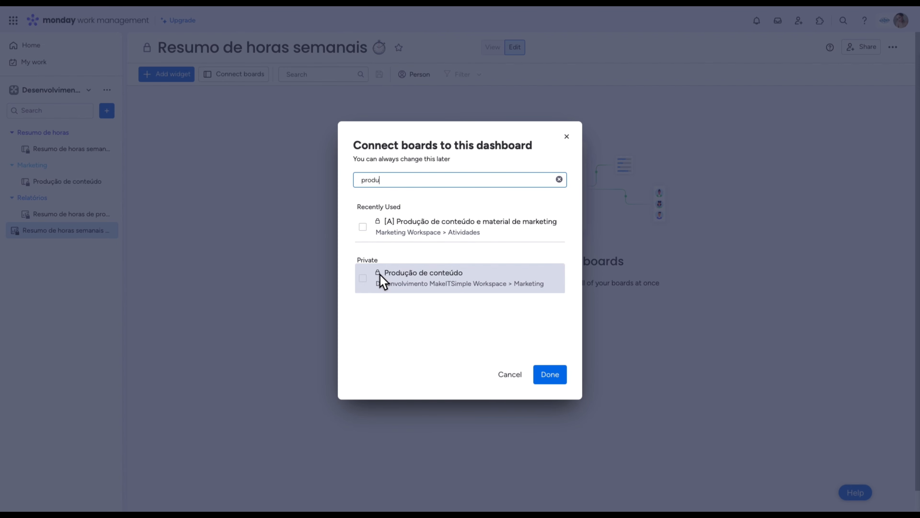
{"action": "left_click", "coordinate": [373, 286]}
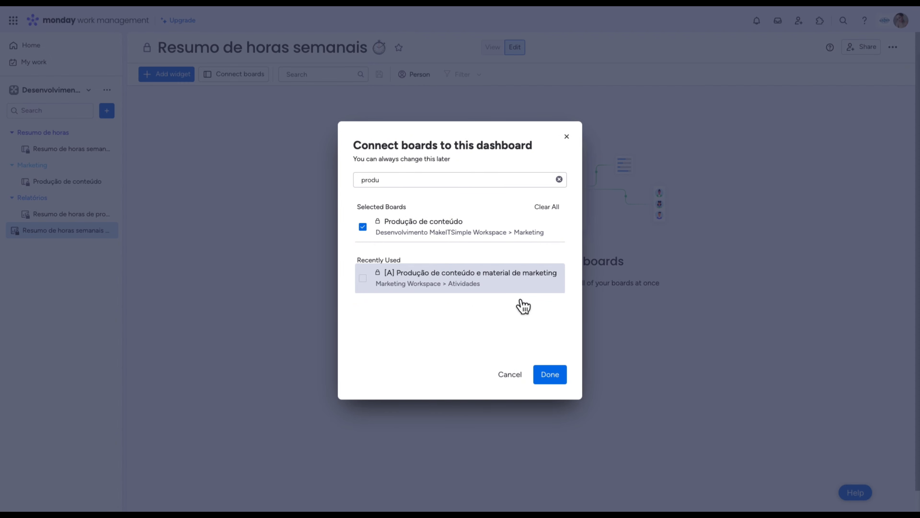
{"action": "left_click", "coordinate": [558, 377]}
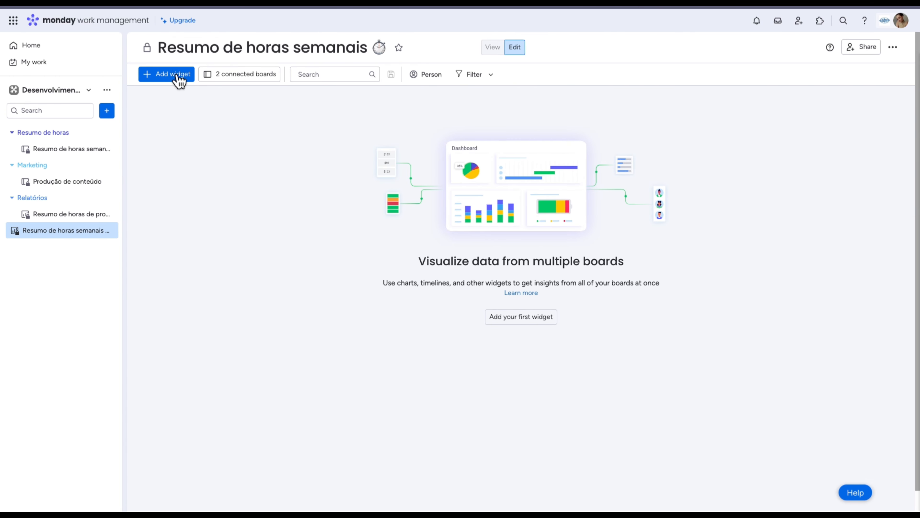
- Add a Text widget from the Media category to the dashboard
{"action": "left_click", "coordinate": [177, 76]}
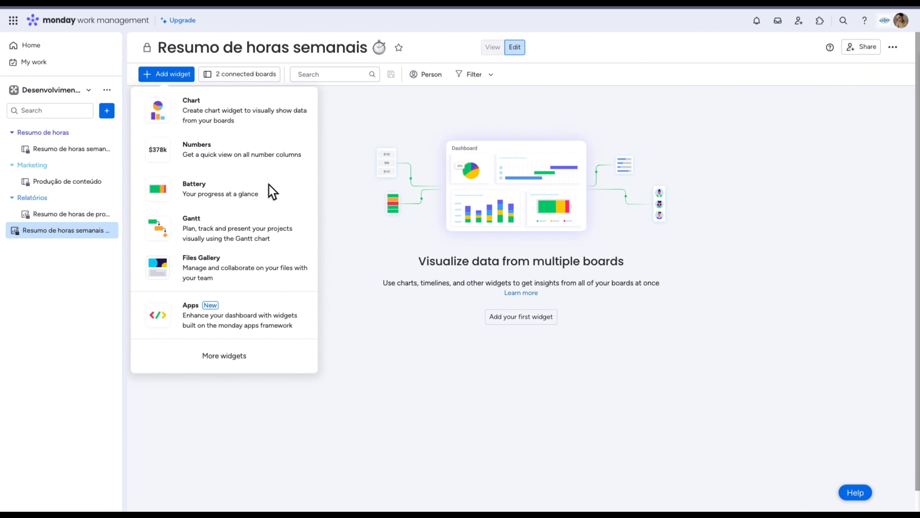
{"action": "left_click", "coordinate": [243, 361]}
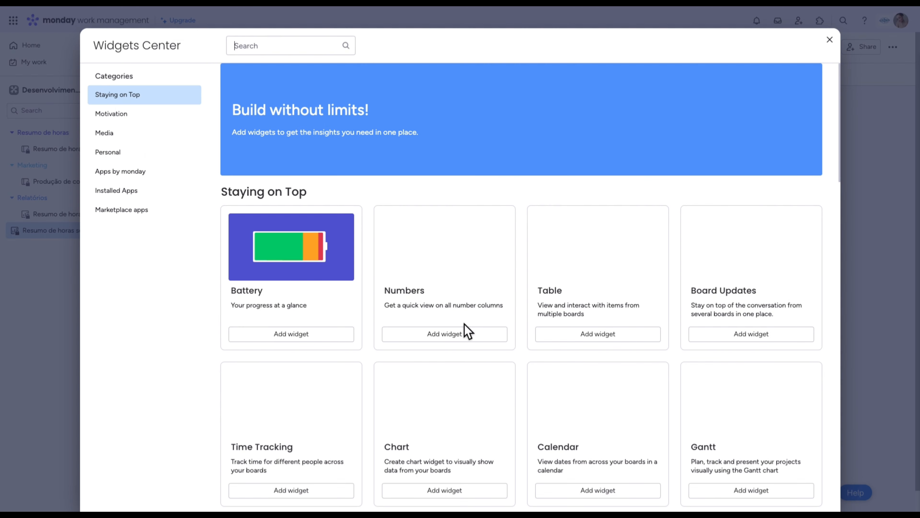
{"action": "scroll", "coordinate": [591, 328], "scroll_direction": "down", "scroll_amount": 5}
{"action": "scroll", "coordinate": [592, 329], "scroll_direction": "down", "scroll_amount": 10}
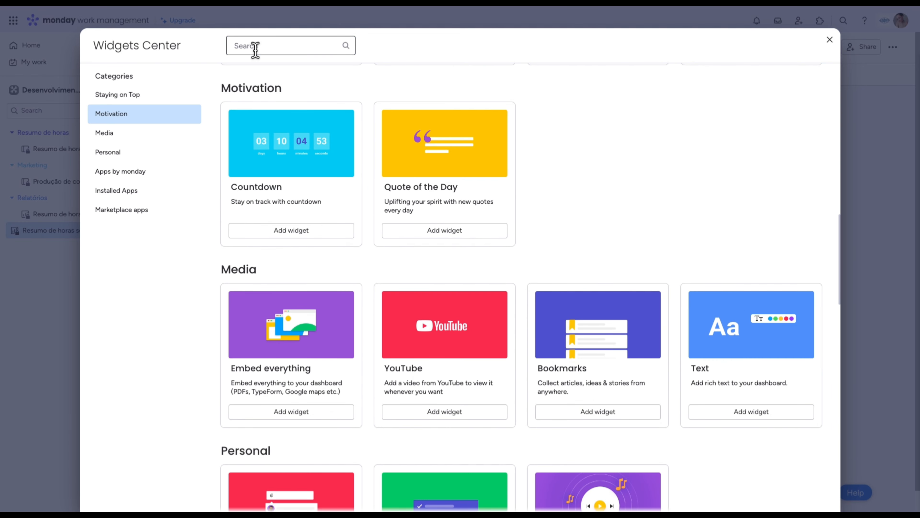
{"action": "left_click", "coordinate": [755, 422]}
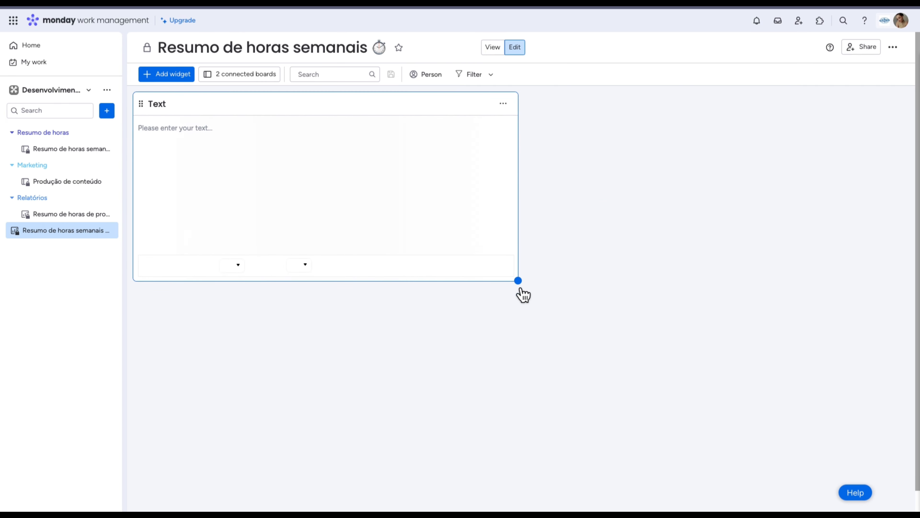
- Resize the Text widget to a short banner spanning the full dashboard width and clear its title
{"action": "left_click_drag", "start_coordinate": [524, 288], "coordinate": [534, 144]}
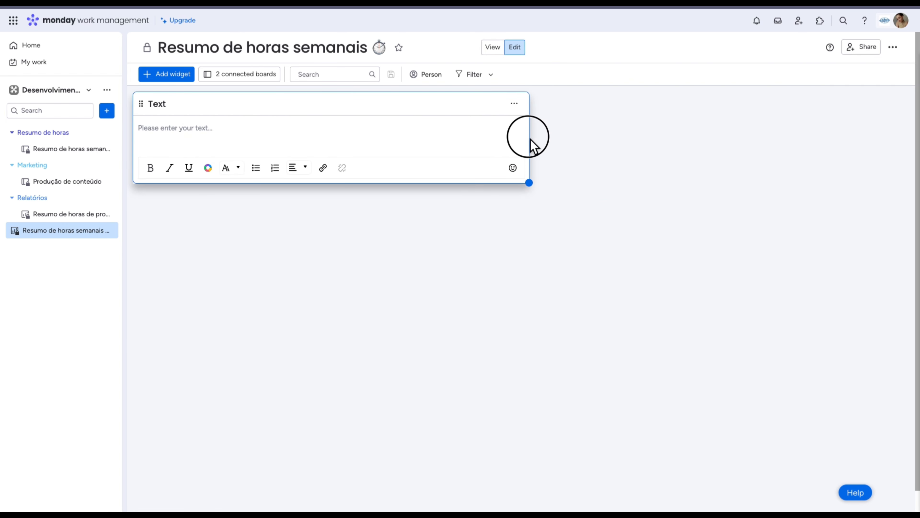
{"action": "left_click_drag", "start_coordinate": [528, 182], "coordinate": [916, 77]}
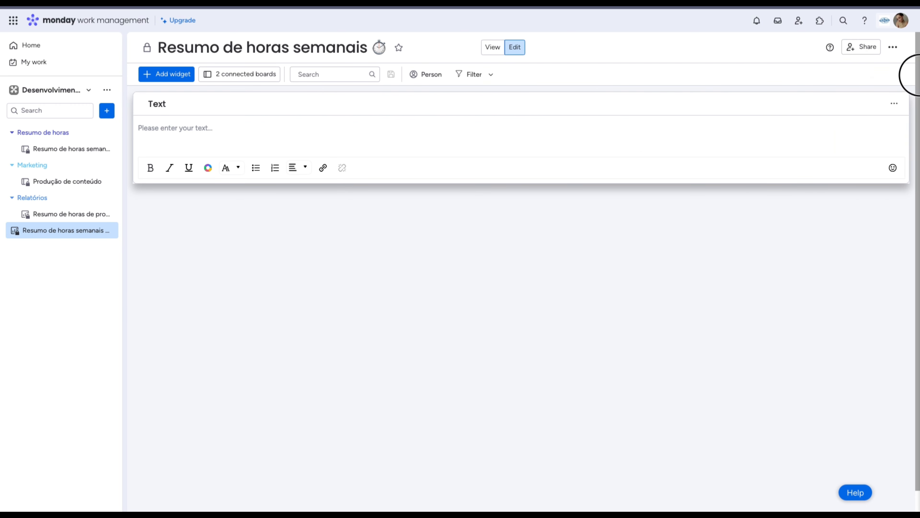
{"action": "left_click", "coordinate": [166, 106]}
{"action": "key", "text": "BackSpace"}
- Enter "Resumo de horas semanais" followed by a stopwatch emoji in the Text widget's body
{"action": "left_click", "coordinate": [237, 140]}
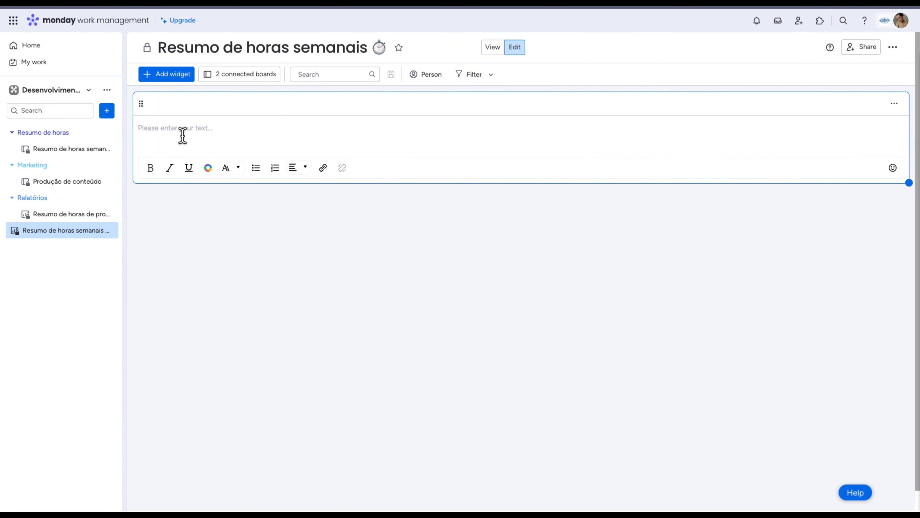
{"action": "type", "text": "Resumo de horas semanais"}
{"action": "key", "text": "super+space"}
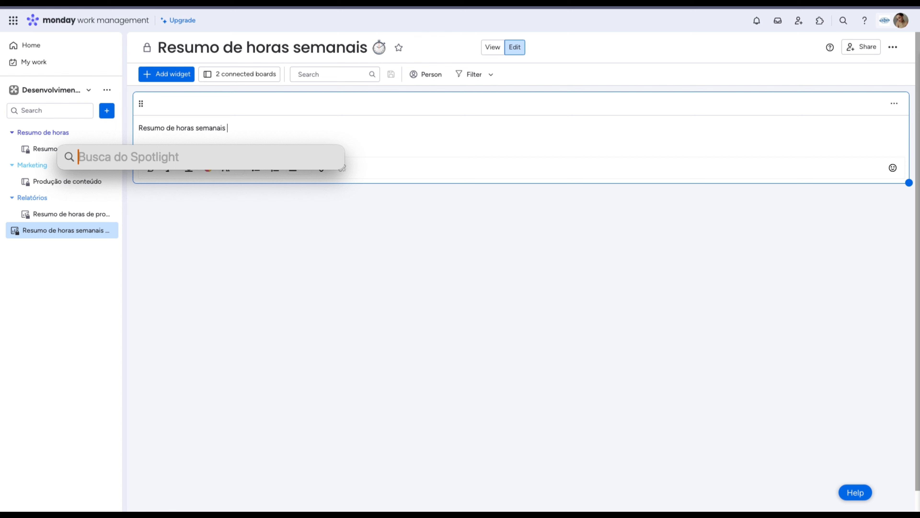
{"action": "left_click", "coordinate": [248, 130]}
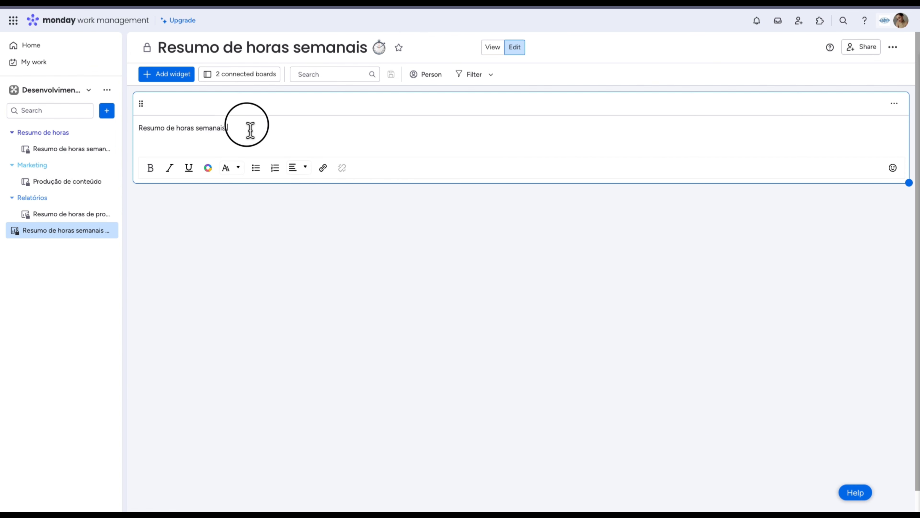
{"action": "key", "text": "ctrl+super+space"}
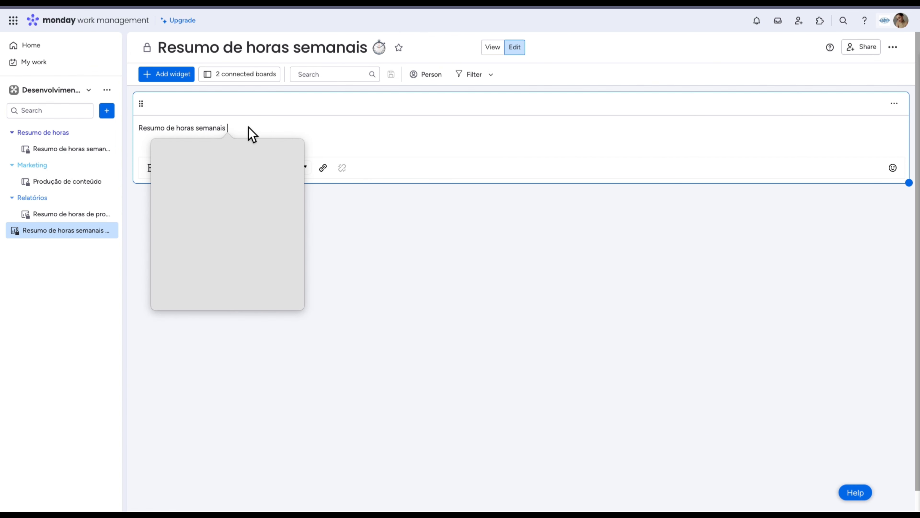
{"action": "left_click", "coordinate": [243, 160]}
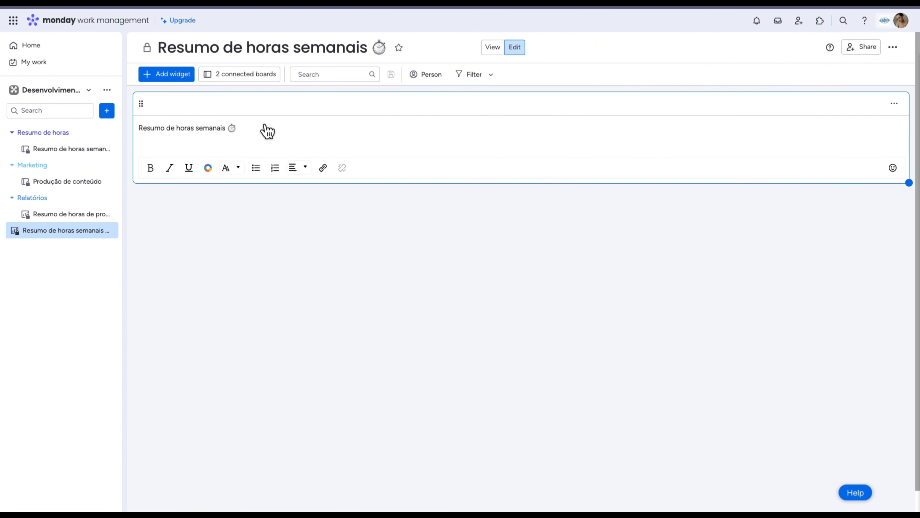
- Format the heading text in the Text widget as bold, centred and size 48
{"action": "left_click_drag", "start_coordinate": [248, 130], "coordinate": [139, 127]}
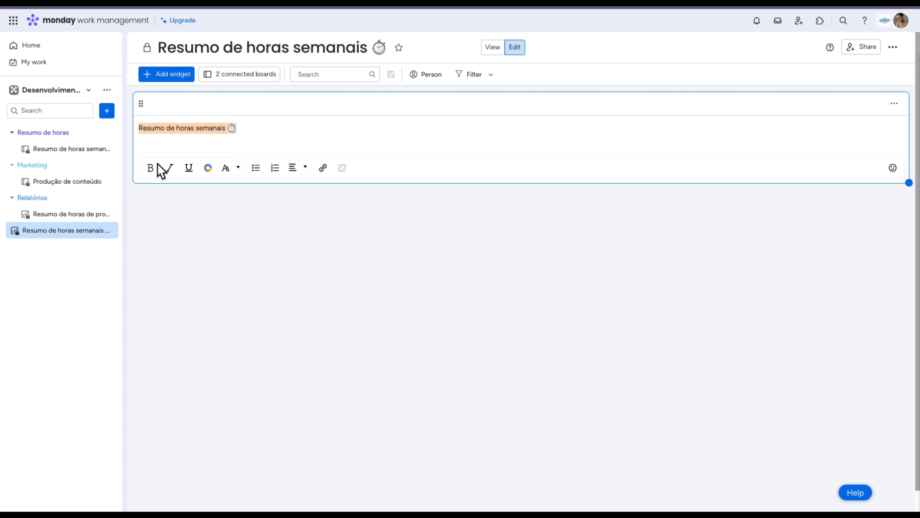
{"action": "left_click", "coordinate": [150, 168]}
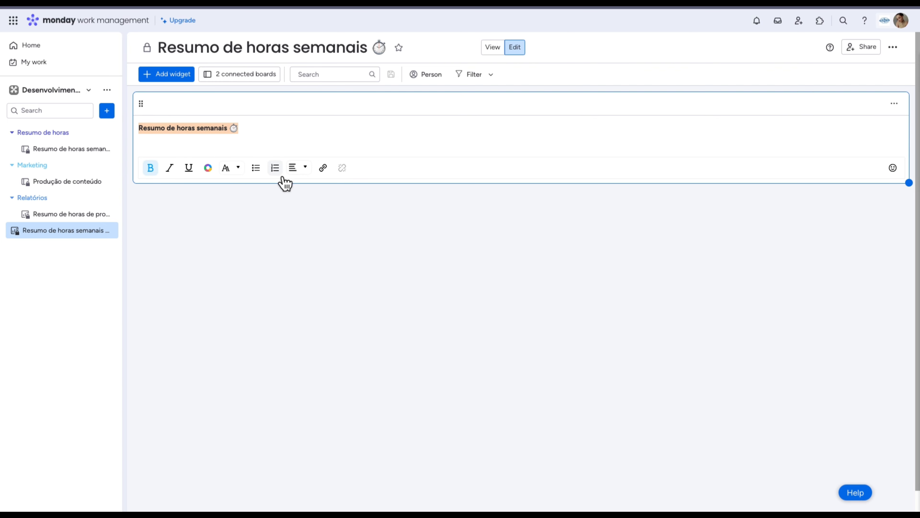
{"action": "left_click", "coordinate": [305, 167]}
{"action": "left_click", "coordinate": [304, 149]}
{"action": "left_click", "coordinate": [238, 166]}
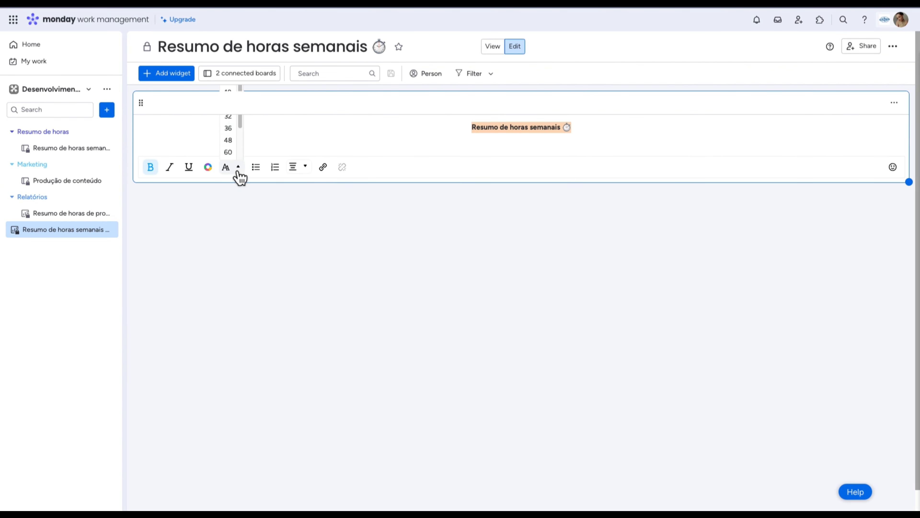
{"action": "left_click", "coordinate": [235, 142]}
{"action": "left_click", "coordinate": [208, 166]}
{"action": "left_click", "coordinate": [382, 232]}
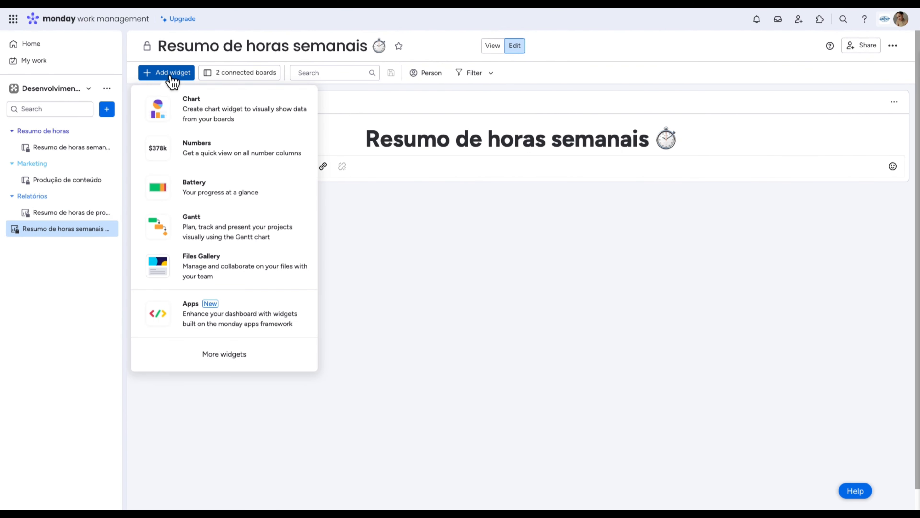
- Add a Chart widget and title it "Horas planejadas x Horas trabalhadas (Por semana)", copying the title from the existing content production hours dashboard
{"action": "left_click", "coordinate": [171, 75]}
{"action": "left_click", "coordinate": [221, 116]}
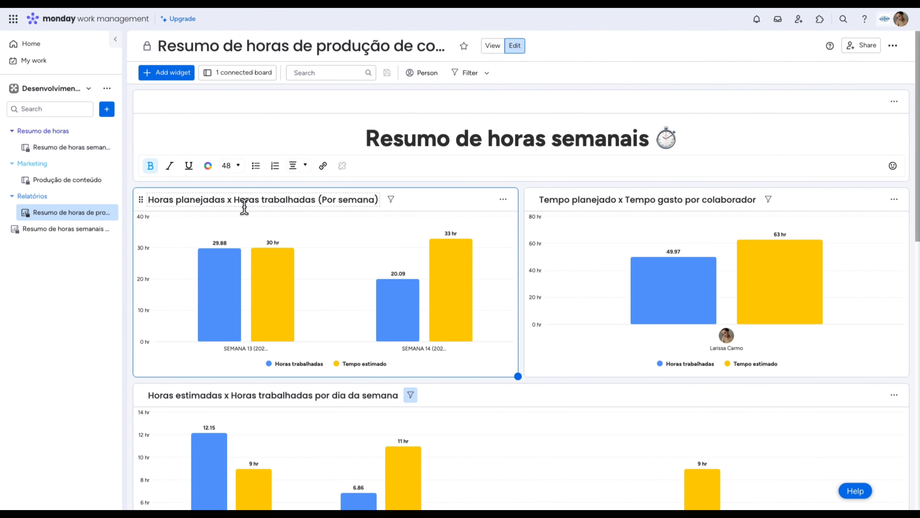
{"action": "left_click", "coordinate": [245, 207]}
{"action": "key", "text": "ctrl+c"}
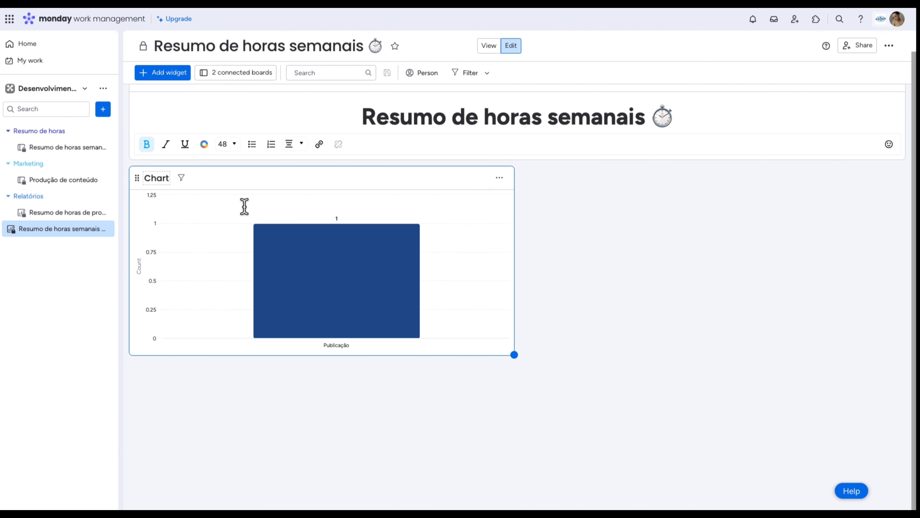
{"action": "left_click", "coordinate": [166, 184]}
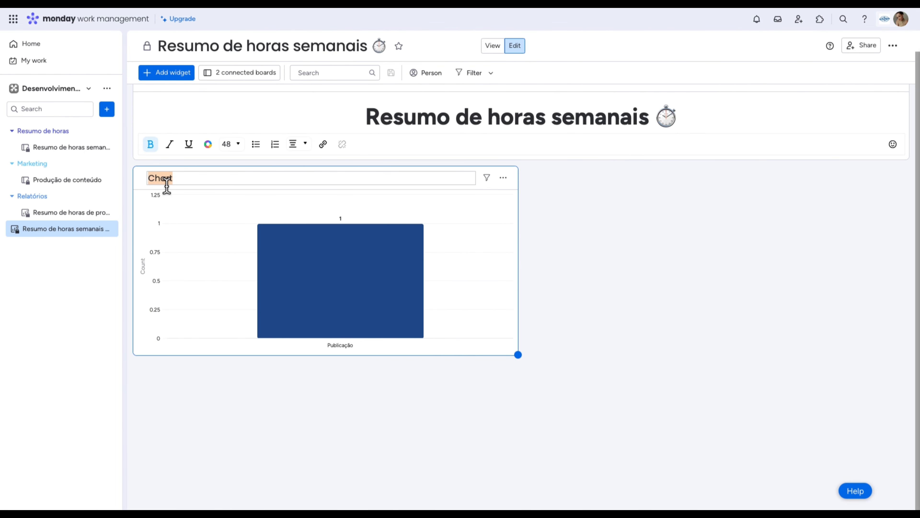
{"action": "key", "text": "ctrl+v"}
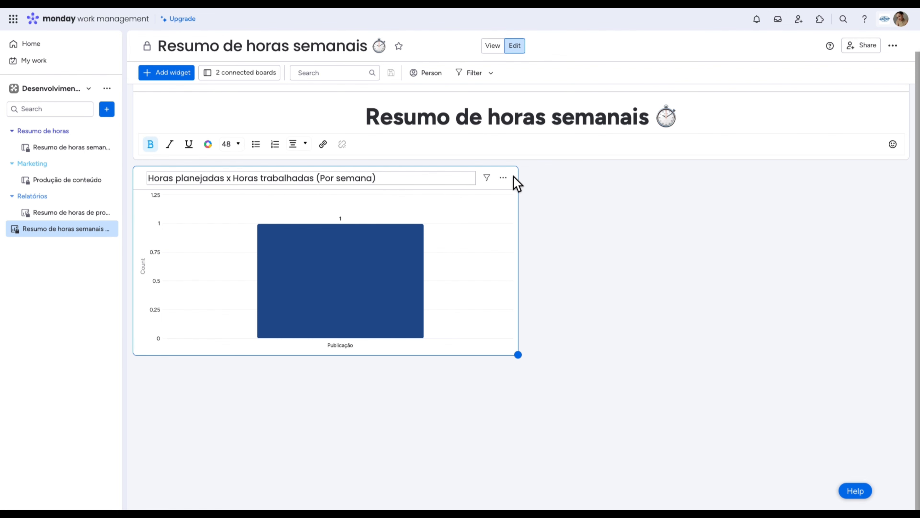
- In the settings of the "Horas planejadas x Horas trabalhadas (Por semana)" chart, set the X-axis column type to Dropdown
{"action": "left_click", "coordinate": [509, 183]}
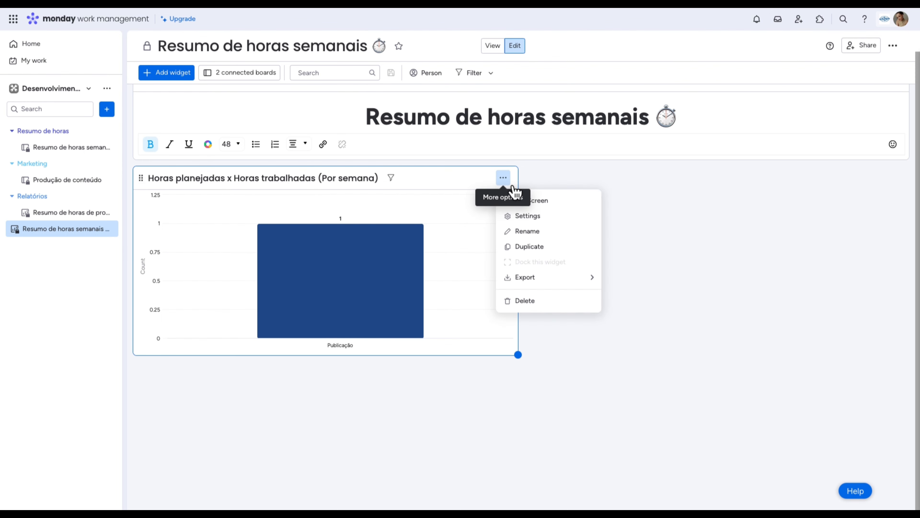
{"action": "left_click", "coordinate": [542, 220]}
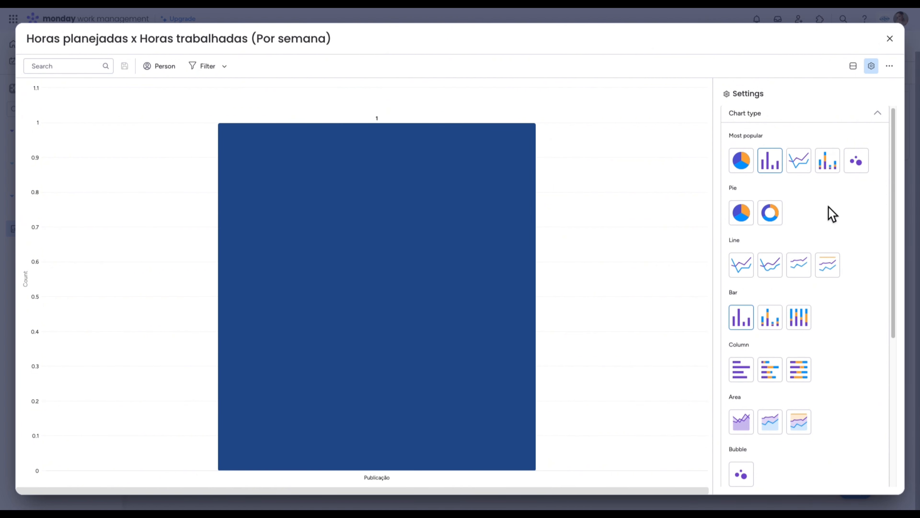
{"action": "scroll", "coordinate": [826, 216], "scroll_direction": "down", "scroll_amount": 1}
{"action": "scroll", "coordinate": [825, 218], "scroll_direction": "down", "scroll_amount": 1}
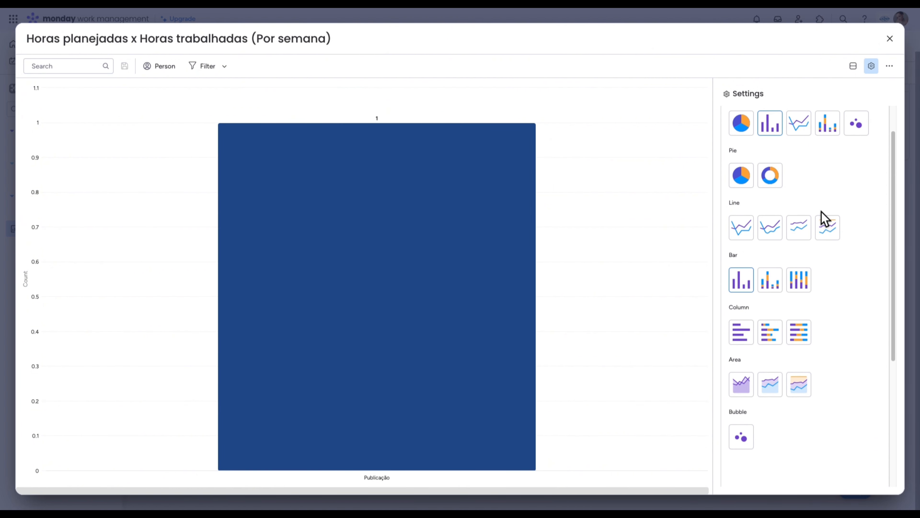
{"action": "scroll", "coordinate": [855, 270], "scroll_direction": "down", "scroll_amount": 2}
{"action": "scroll", "coordinate": [855, 271], "scroll_direction": "down", "scroll_amount": 5}
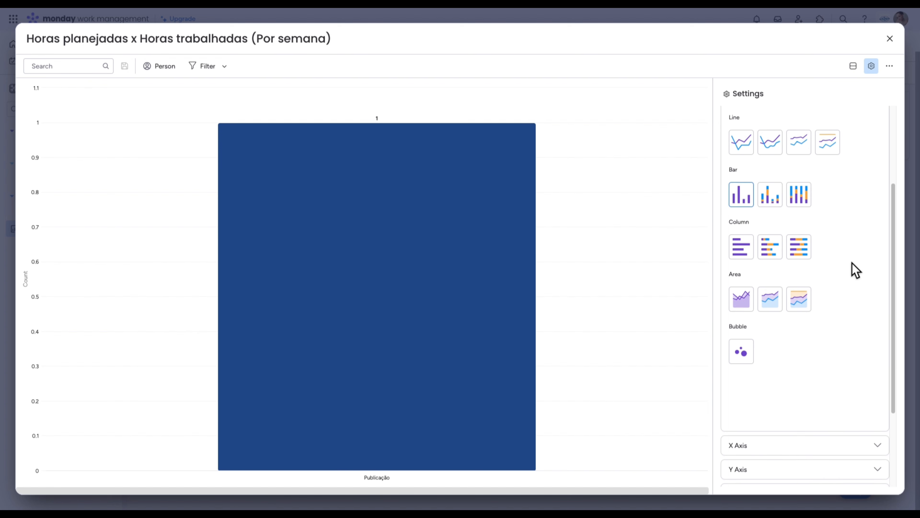
{"action": "scroll", "coordinate": [855, 270], "scroll_direction": "down", "scroll_amount": 3}
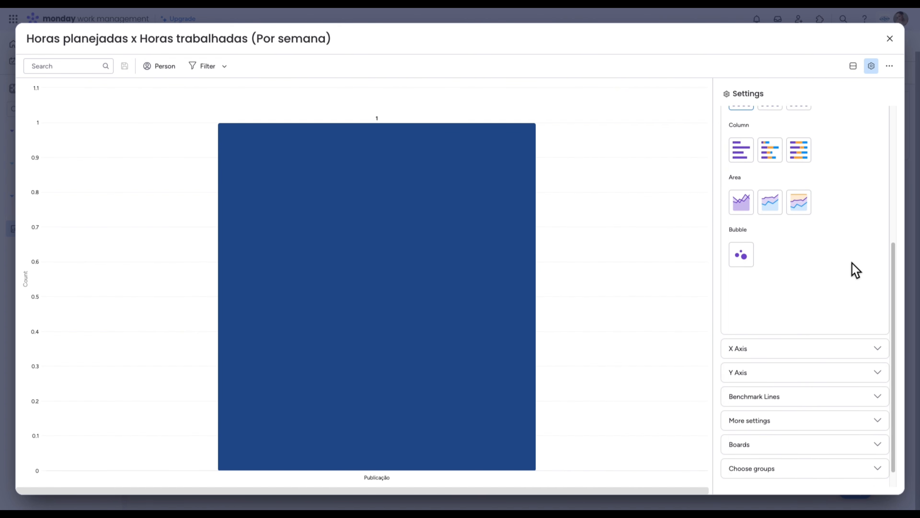
{"action": "left_click", "coordinate": [782, 340]}
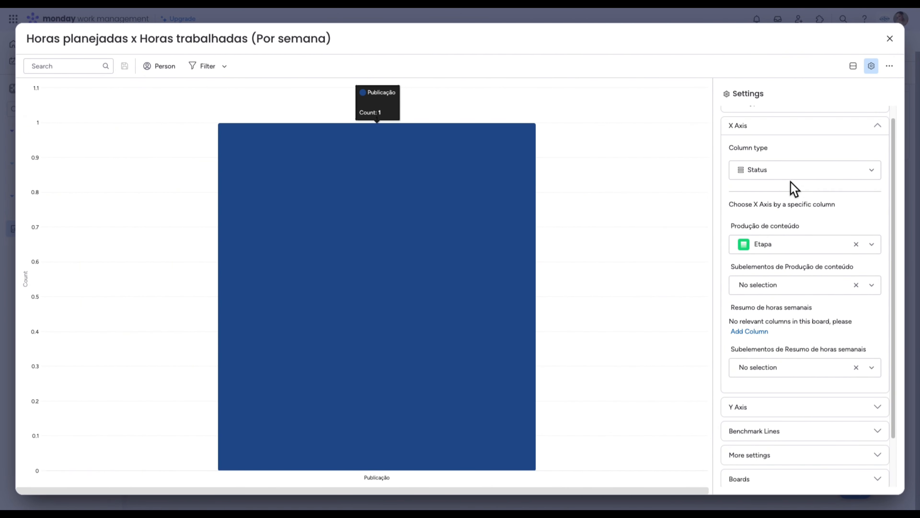
{"action": "left_click", "coordinate": [798, 175]}
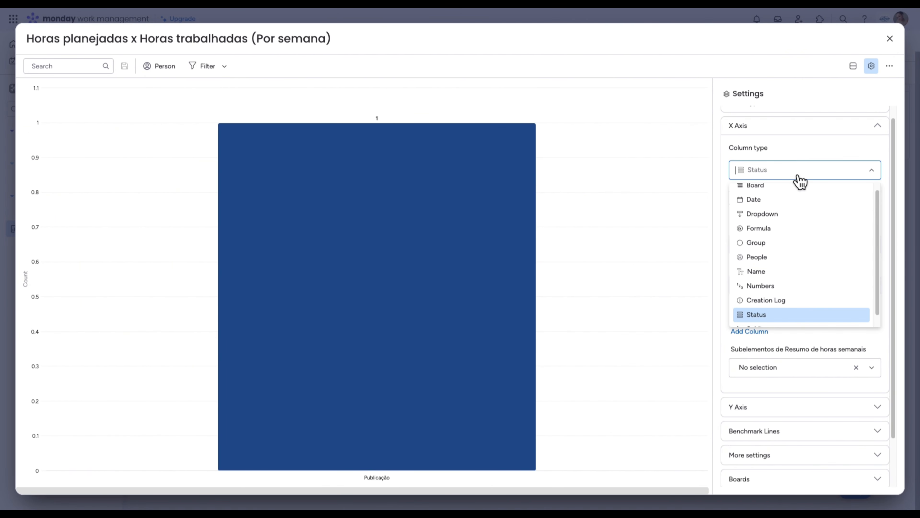
{"action": "left_click", "coordinate": [798, 223]}
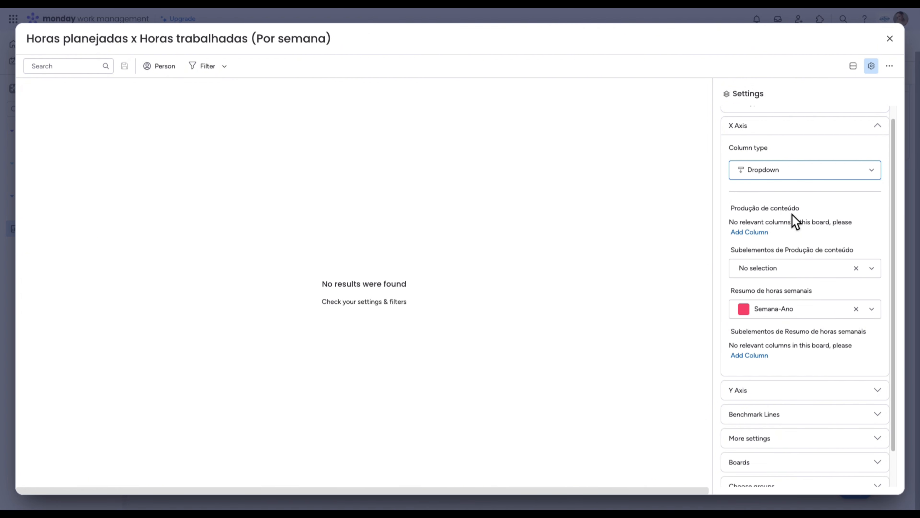
- Choose Semana-Ano as the X-axis column for Subelementos de Produção de conteúdo and clear the selection for Resumo de horas semanais
{"action": "left_click", "coordinate": [812, 274]}
{"action": "left_click", "coordinate": [796, 296]}
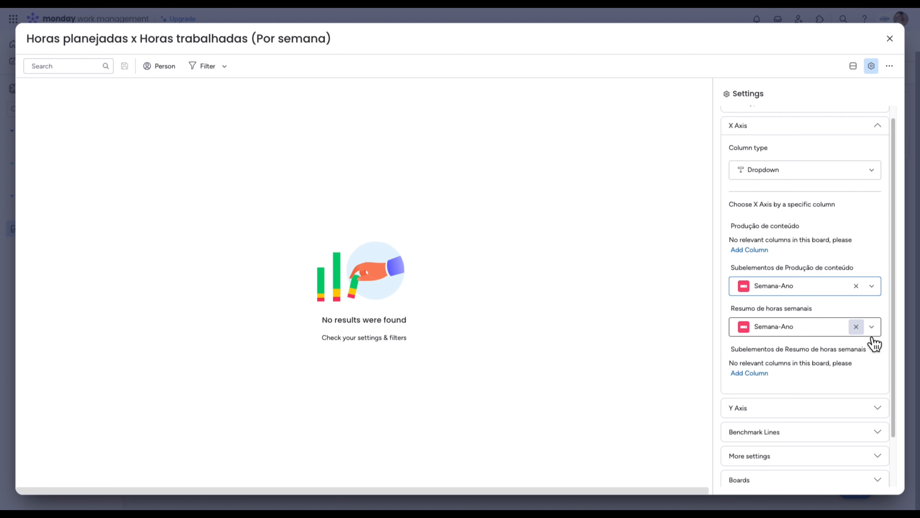
{"action": "left_click", "coordinate": [856, 327]}
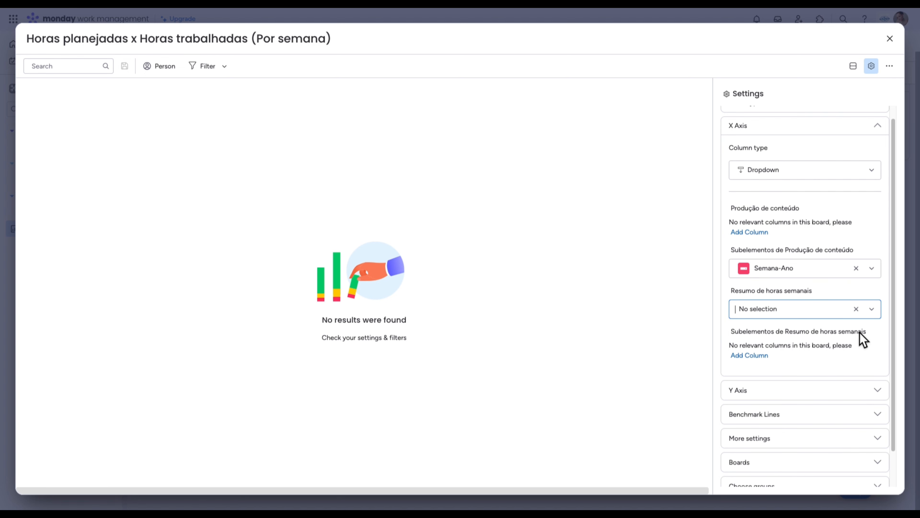
- Plot Horas trabalhadas and Tempo estimado from the Produção de conteúdo subitems on the Y axis, deselect that board's Count items, and close the settings
{"action": "left_click", "coordinate": [787, 393]}
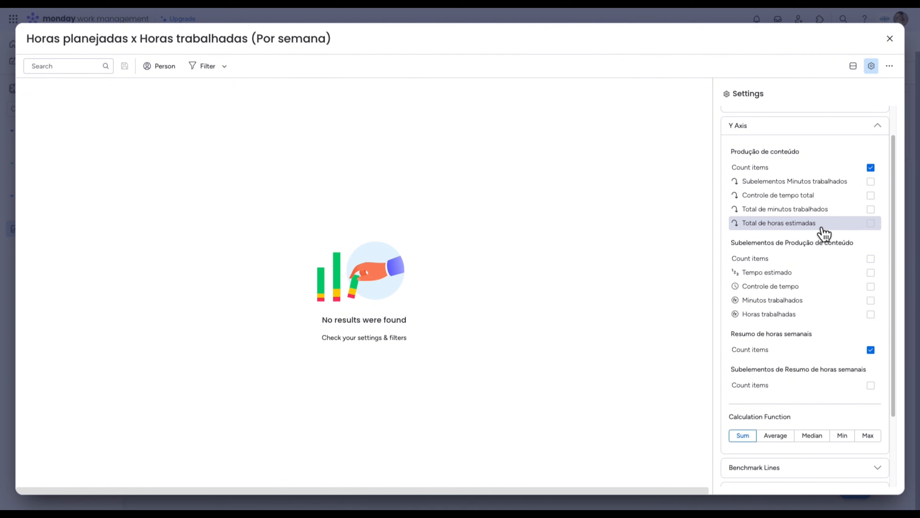
{"action": "left_click", "coordinate": [881, 319]}
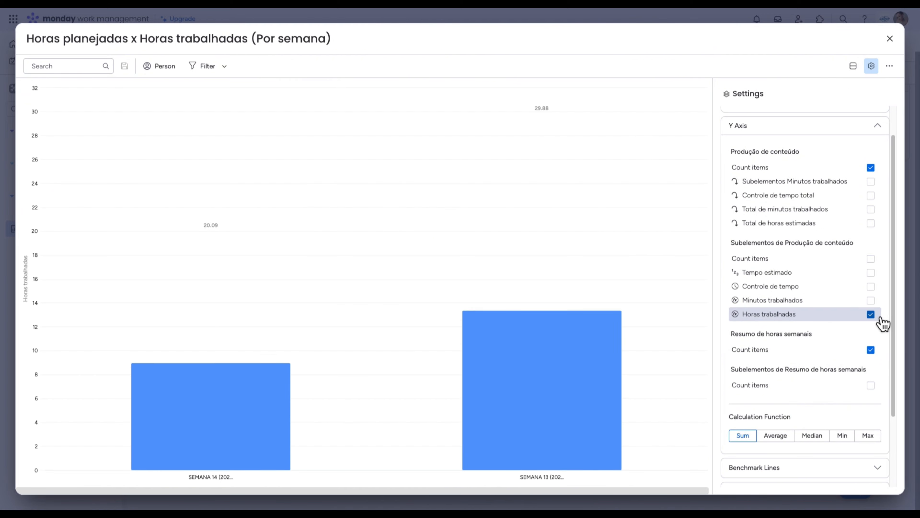
{"action": "key", "text": "ctrl+Right"}
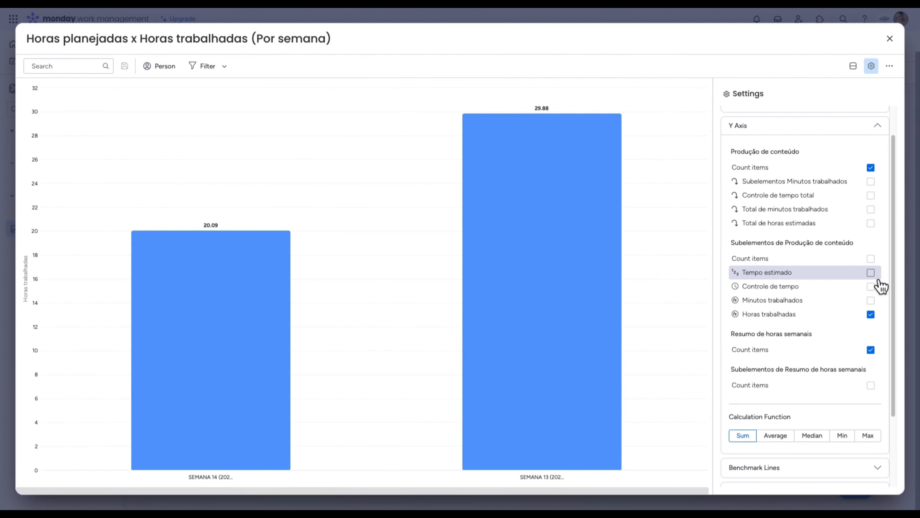
{"action": "left_click", "coordinate": [871, 272]}
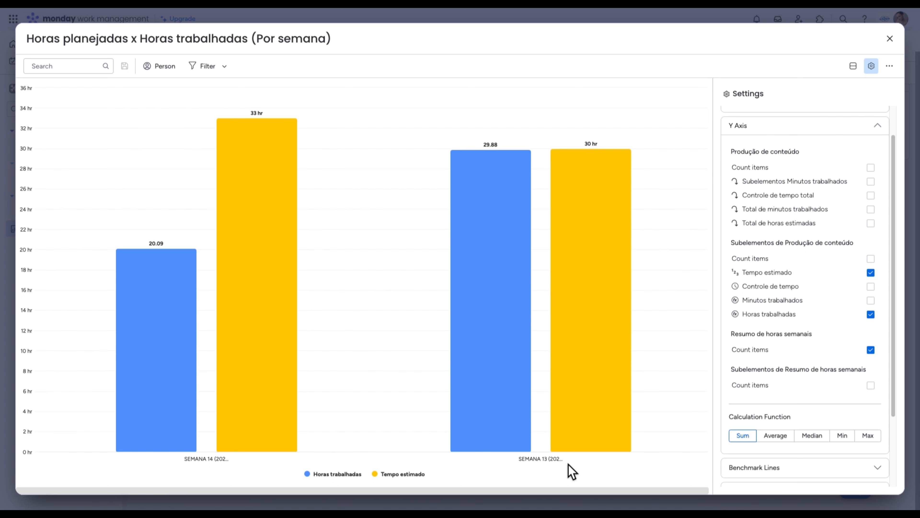
{"action": "mouse_move", "coordinate": [475, 377]}
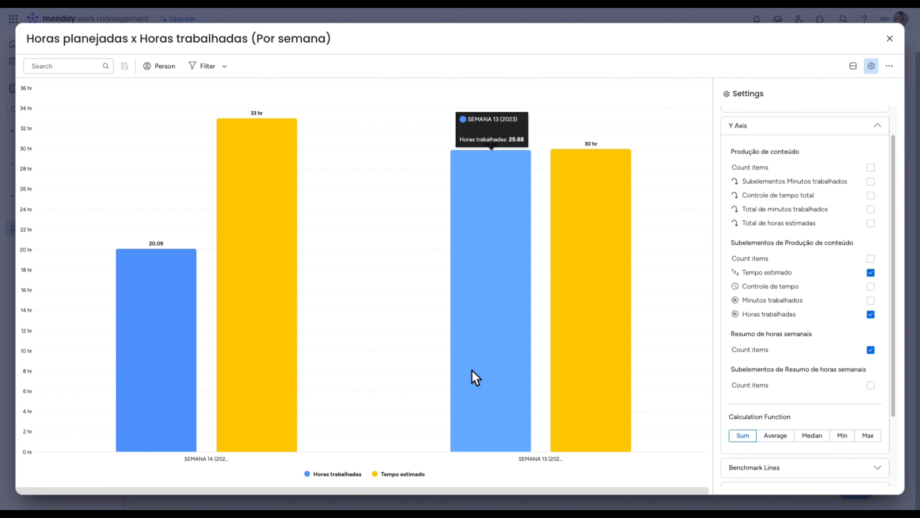
{"action": "mouse_move", "coordinate": [292, 419]}
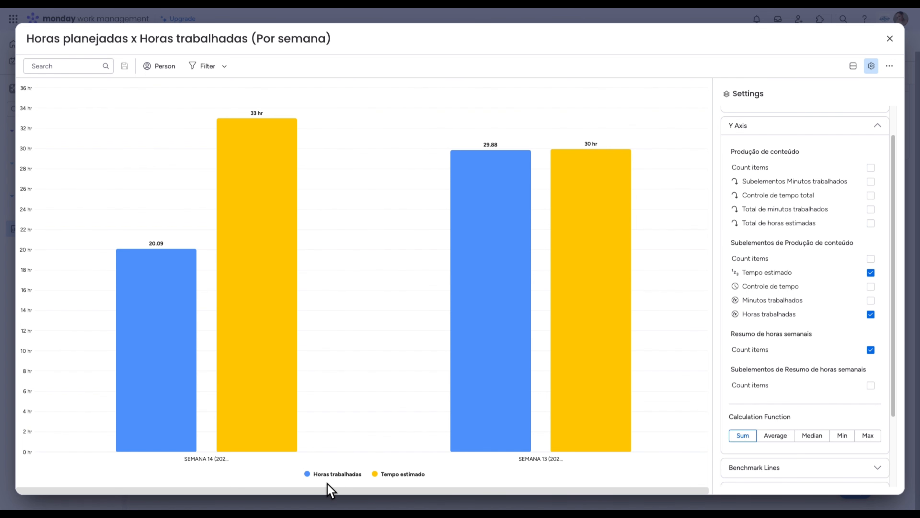
{"action": "left_click", "coordinate": [431, 471]}
{"action": "scroll", "coordinate": [832, 373], "scroll_direction": "down", "scroll_amount": 3}
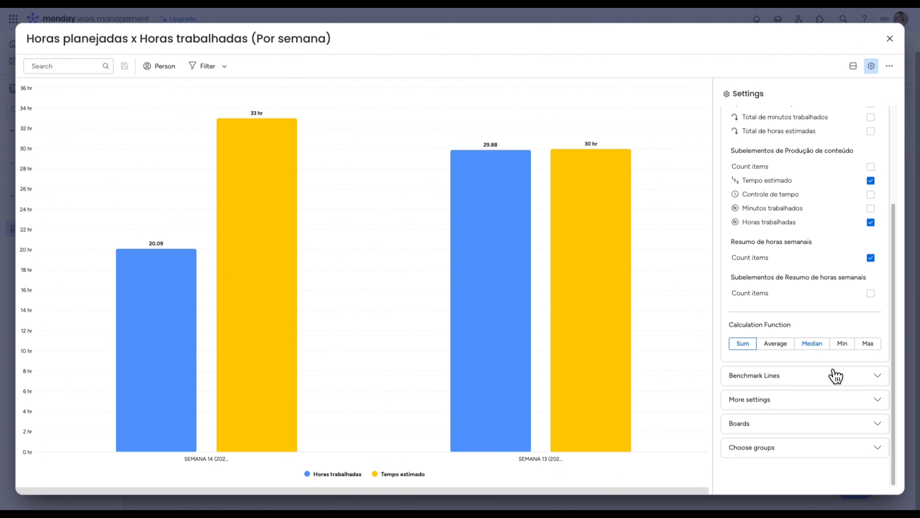
{"action": "left_click", "coordinate": [808, 447]}
{"action": "left_click", "coordinate": [890, 39]}
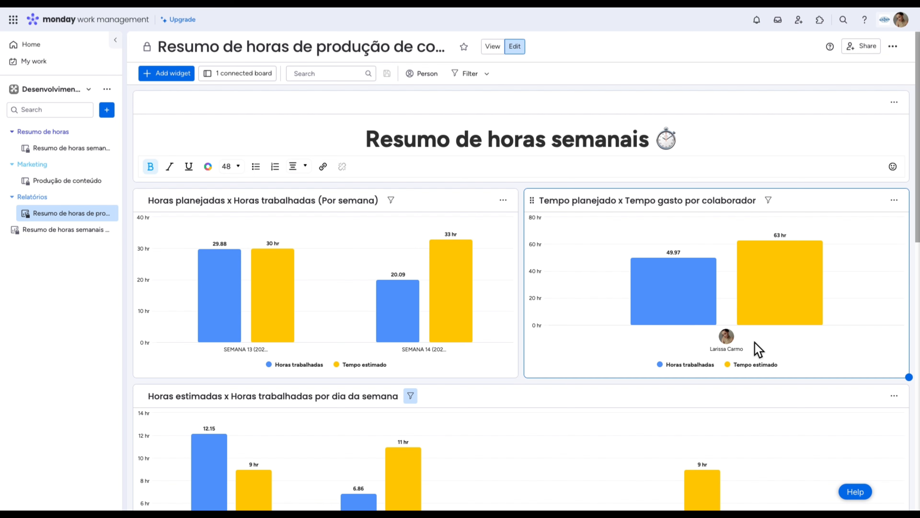
- Add a second Chart widget and title it "Tempo planejado x Tempo gasto por colaborador", copying the title from the existing production hours dashboard
{"action": "mouse_move", "coordinate": [684, 308]}
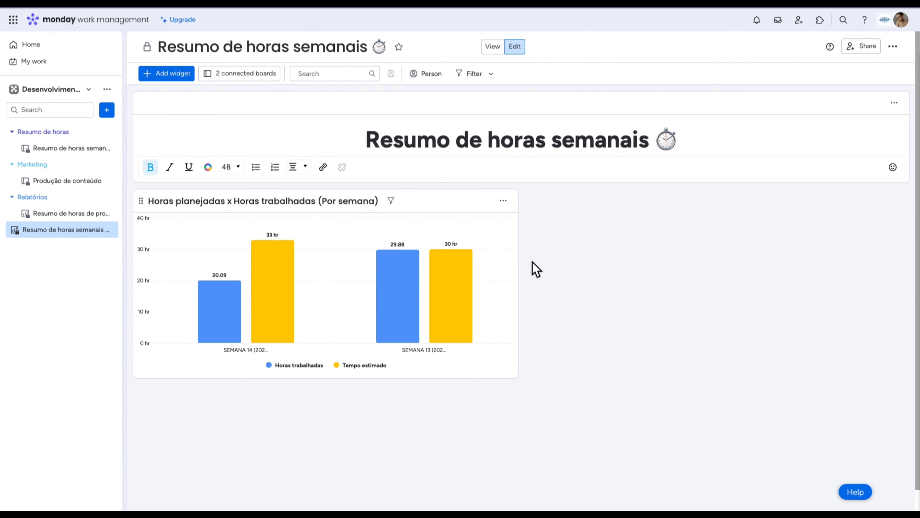
{"action": "left_click", "coordinate": [185, 78]}
{"action": "left_click", "coordinate": [206, 114]}
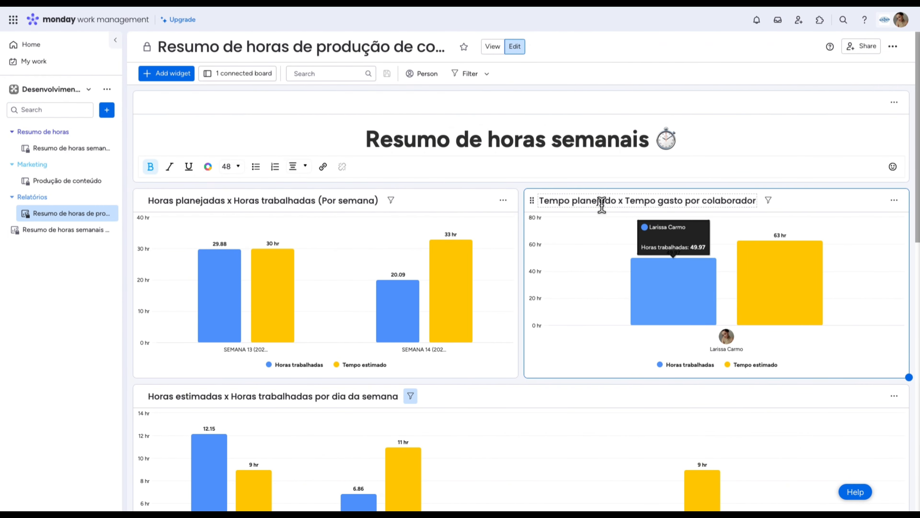
{"action": "left_click", "coordinate": [601, 205]}
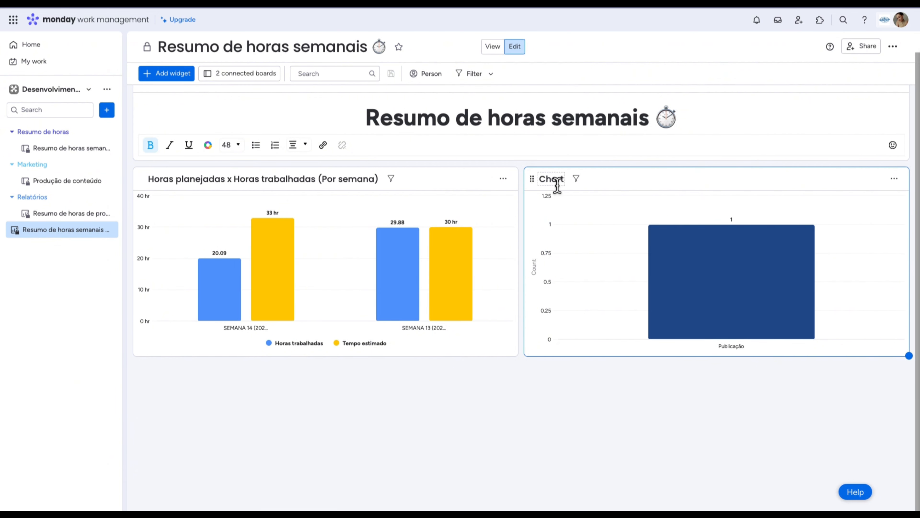
{"action": "left_click", "coordinate": [557, 181]}
{"action": "type", "text": "Tempo planejado x Tempo gasto por colaborador"}
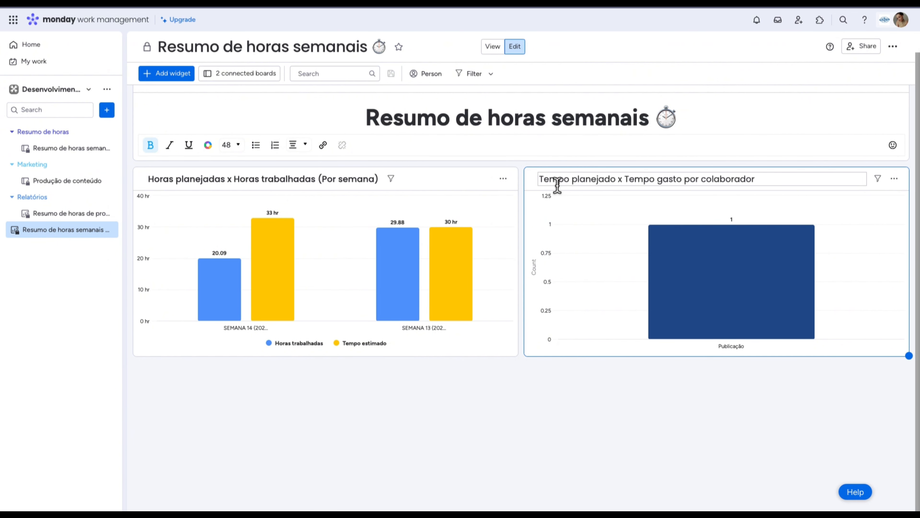
{"action": "left_click", "coordinate": [553, 384]}
- In the new chart's settings, remove the Resumo de horas semanais board as a source and check the groups included from Produção de conteúdo
{"action": "left_click", "coordinate": [895, 179]}
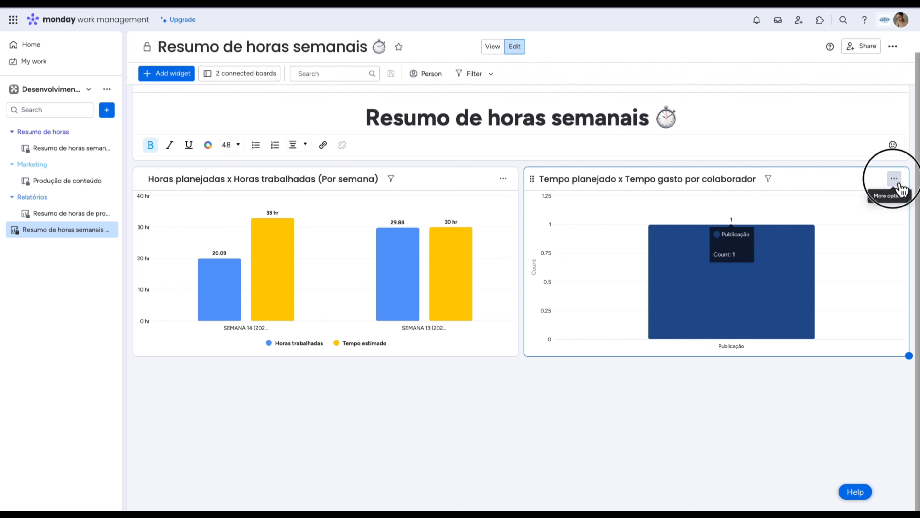
{"action": "left_click", "coordinate": [873, 219]}
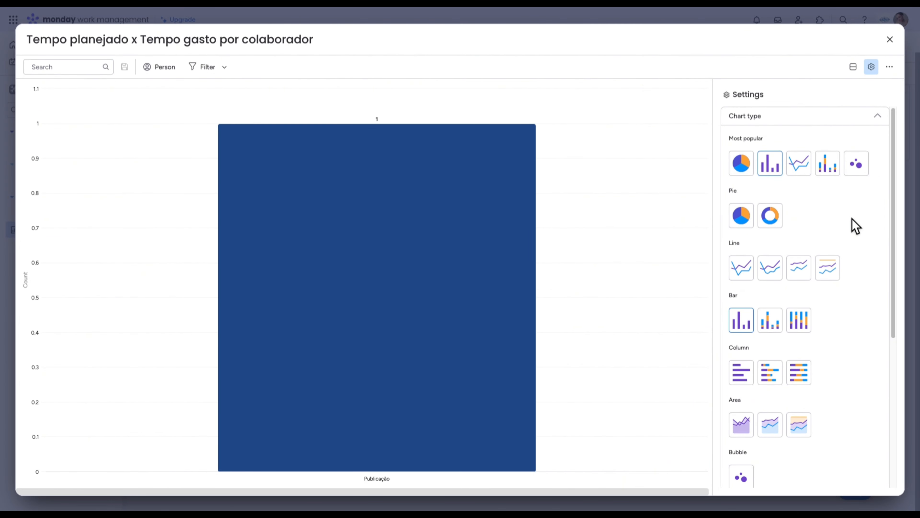
{"action": "scroll", "coordinate": [855, 225], "scroll_direction": "down", "scroll_amount": 6}
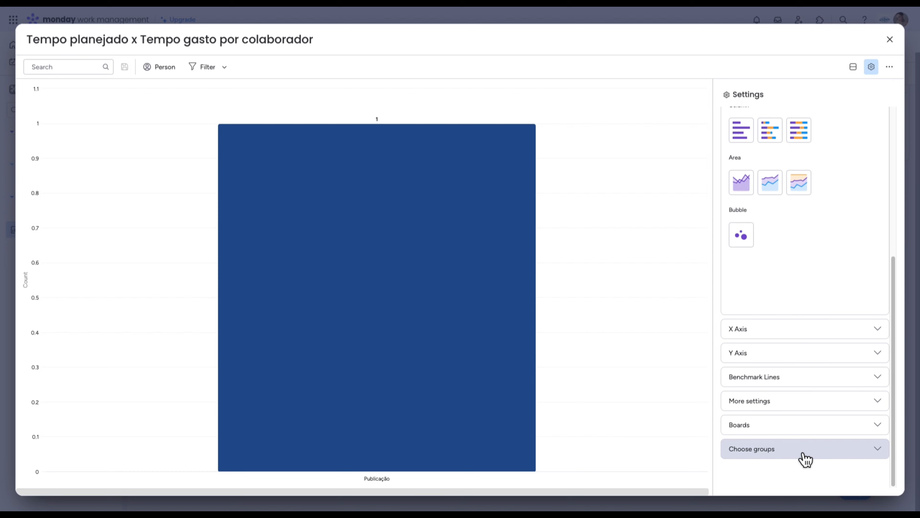
{"action": "left_click", "coordinate": [807, 432]}
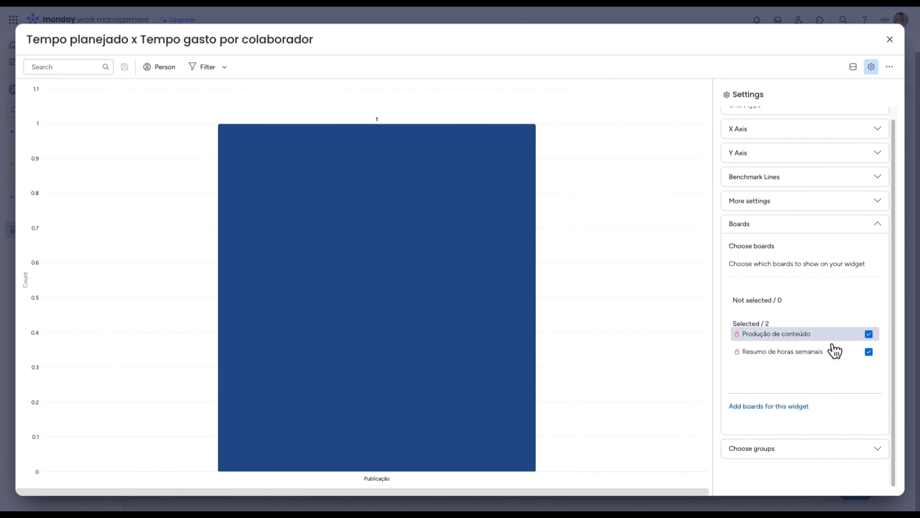
{"action": "left_click", "coordinate": [868, 351]}
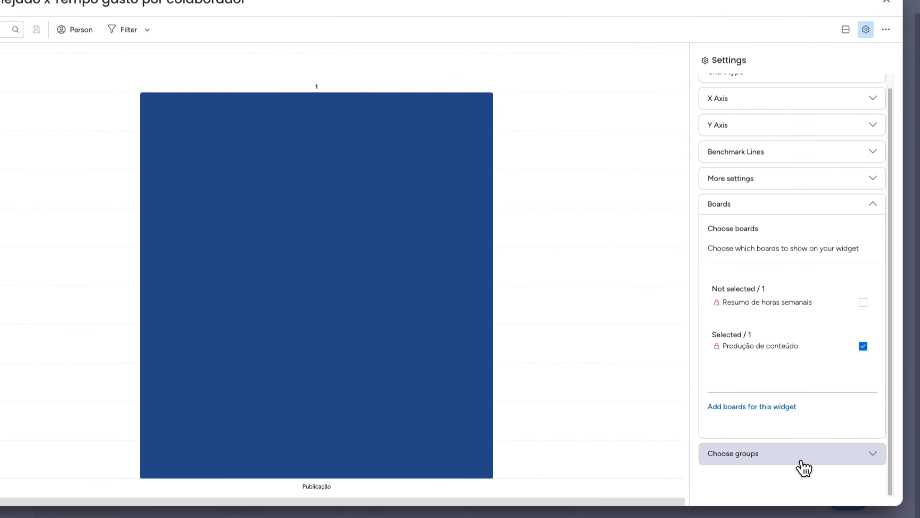
{"action": "left_click", "coordinate": [724, 484]}
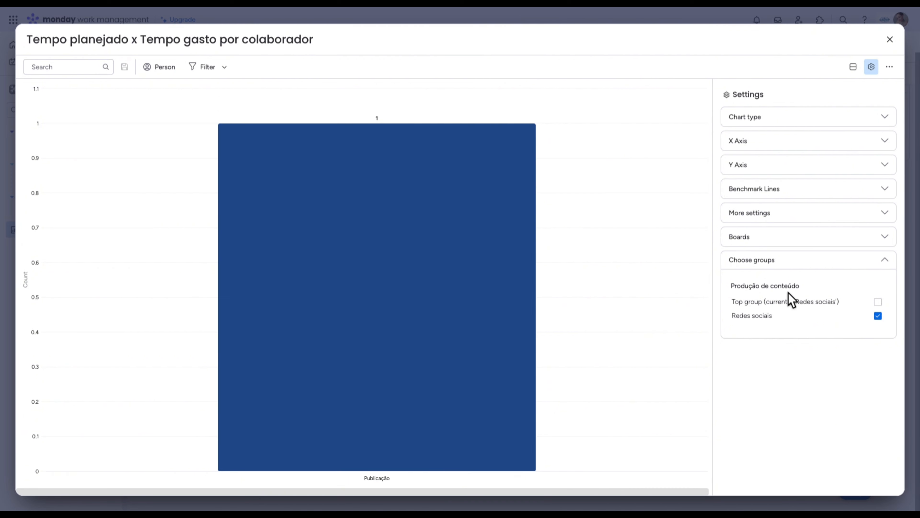
{"action": "left_click", "coordinate": [819, 264]}
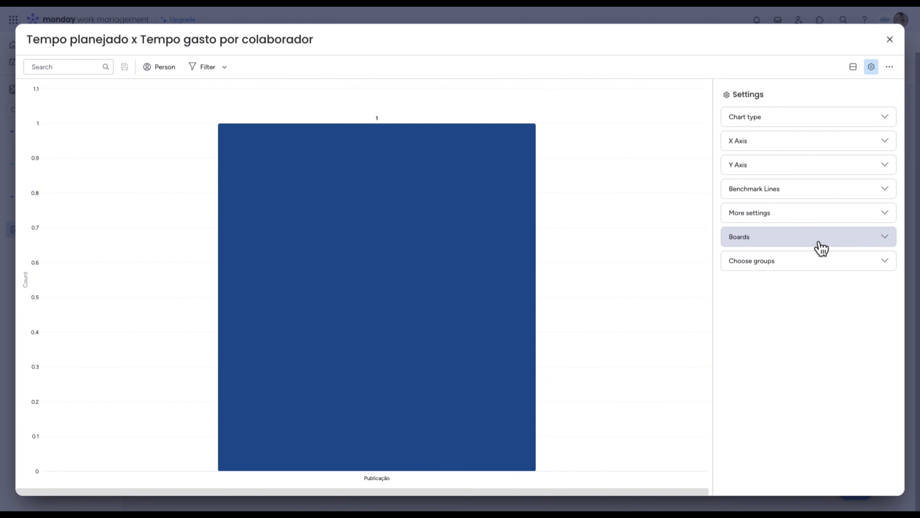
- Check the Bar chart type, then set the X-axis column type to People with Responsável as the column for Subelementos de Produção de conteúdo
{"action": "left_click", "coordinate": [814, 123]}
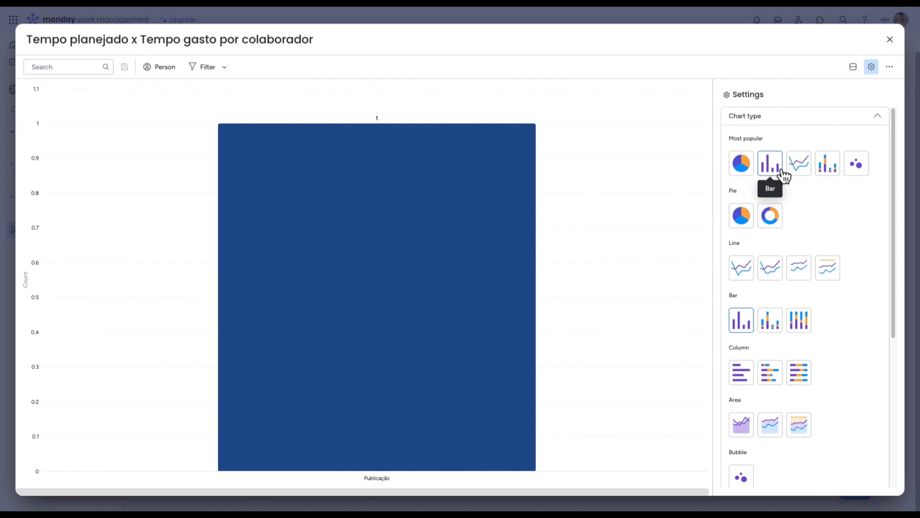
{"action": "scroll", "coordinate": [793, 180], "scroll_direction": "down", "scroll_amount": 1}
{"action": "scroll", "coordinate": [834, 200], "scroll_direction": "down", "scroll_amount": 3}
{"action": "scroll", "coordinate": [846, 247], "scroll_direction": "down", "scroll_amount": 4}
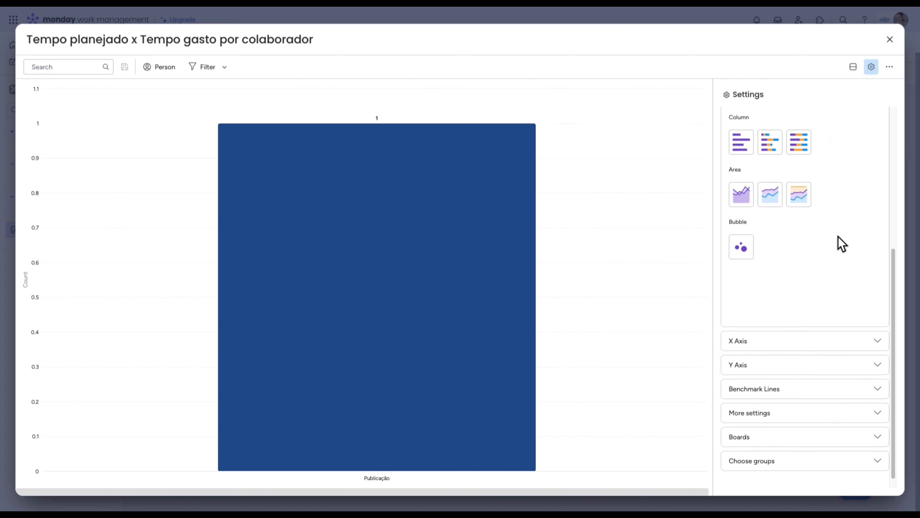
{"action": "left_click", "coordinate": [765, 332]}
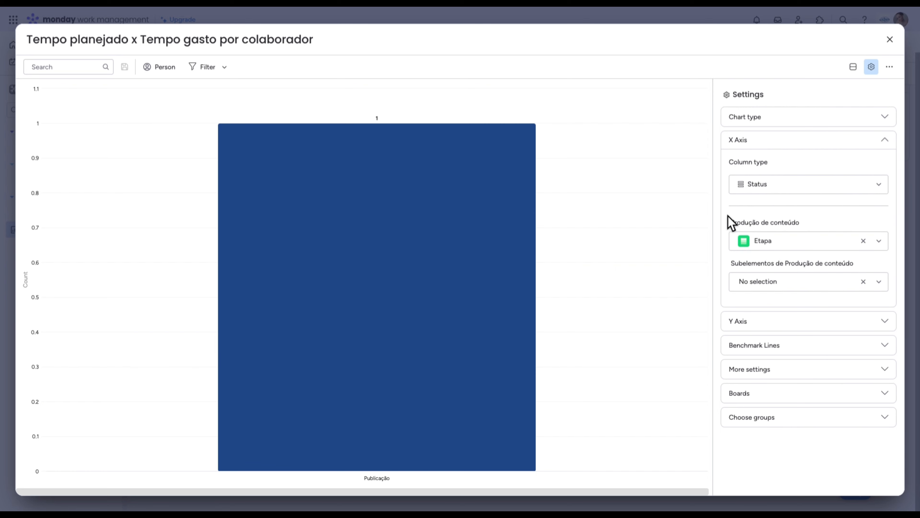
{"action": "left_click", "coordinate": [772, 190]}
{"action": "left_click", "coordinate": [775, 272]}
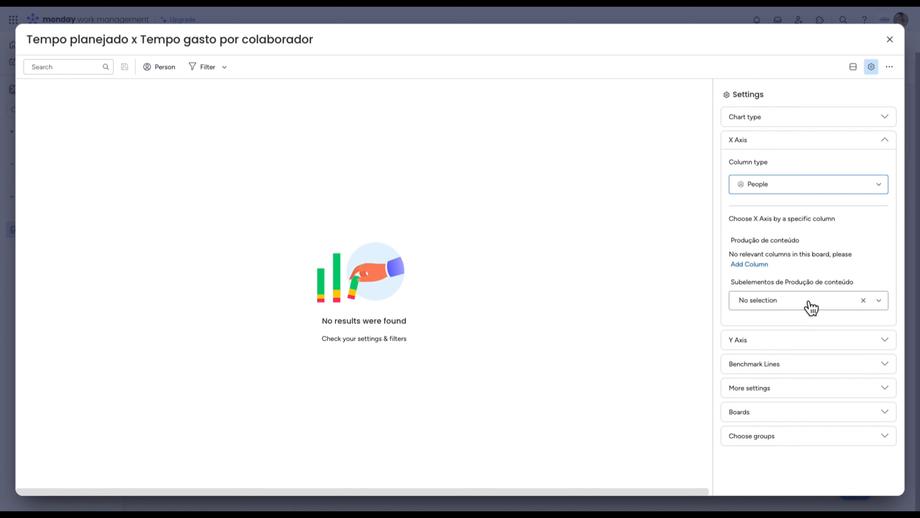
{"action": "left_click", "coordinate": [799, 308]}
{"action": "left_click", "coordinate": [790, 328]}
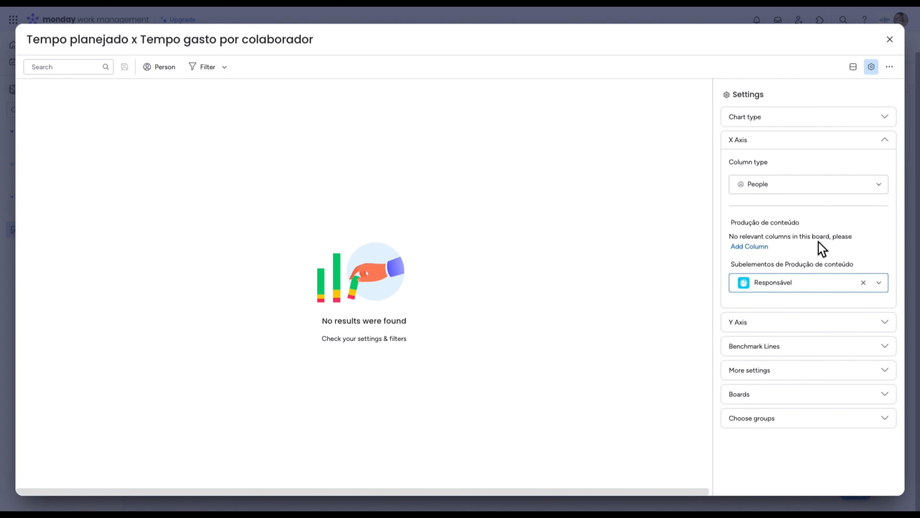
- Plot Tempo estimado and Horas trabalhadas from the Produção de conteúdo subitems on the collaborator chart's Y axis, deselect Count items, and close the settings
{"action": "left_click", "coordinate": [793, 331]}
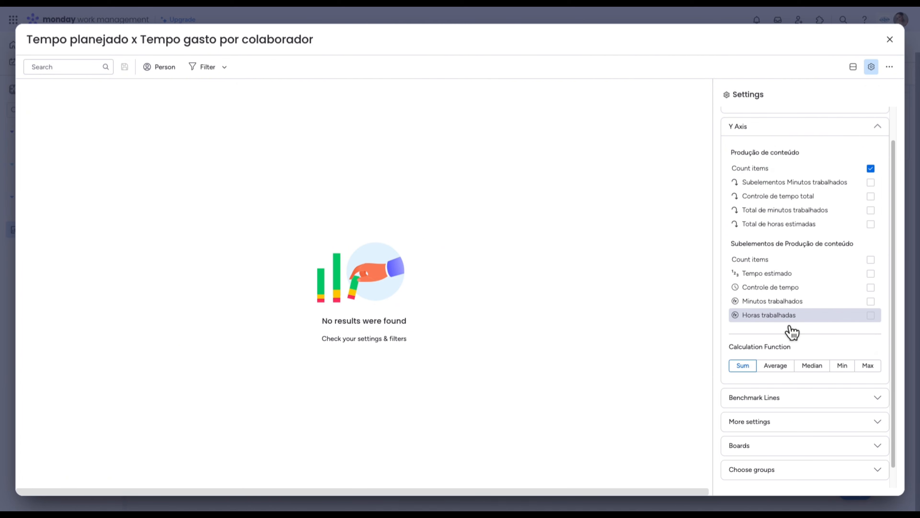
{"action": "left_click", "coordinate": [874, 173]}
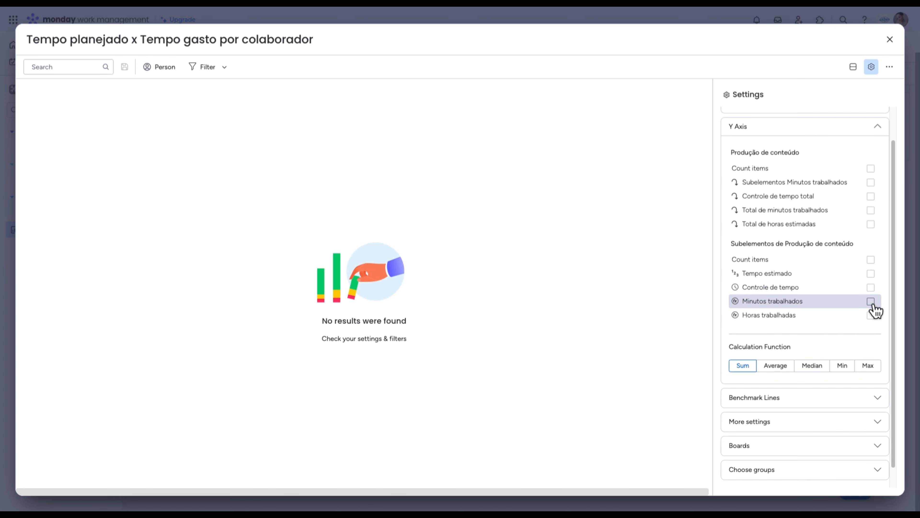
{"action": "left_click", "coordinate": [870, 314]}
{"action": "left_click", "coordinate": [871, 287]}
{"action": "left_click", "coordinate": [870, 273]}
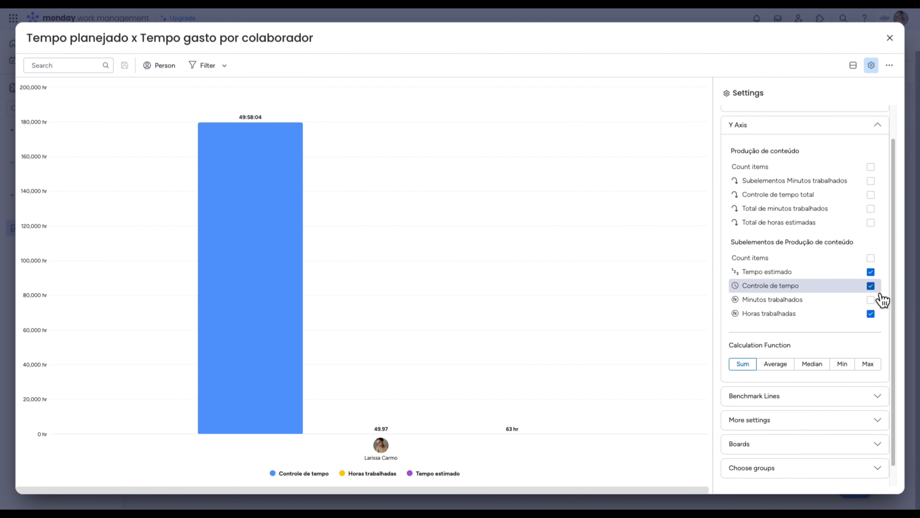
{"action": "left_click", "coordinate": [879, 290]}
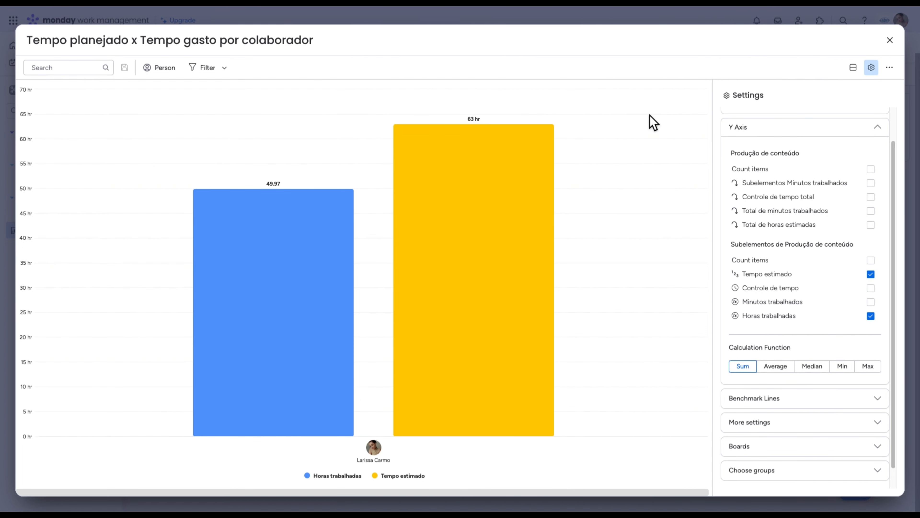
{"action": "key", "text": "Escape"}
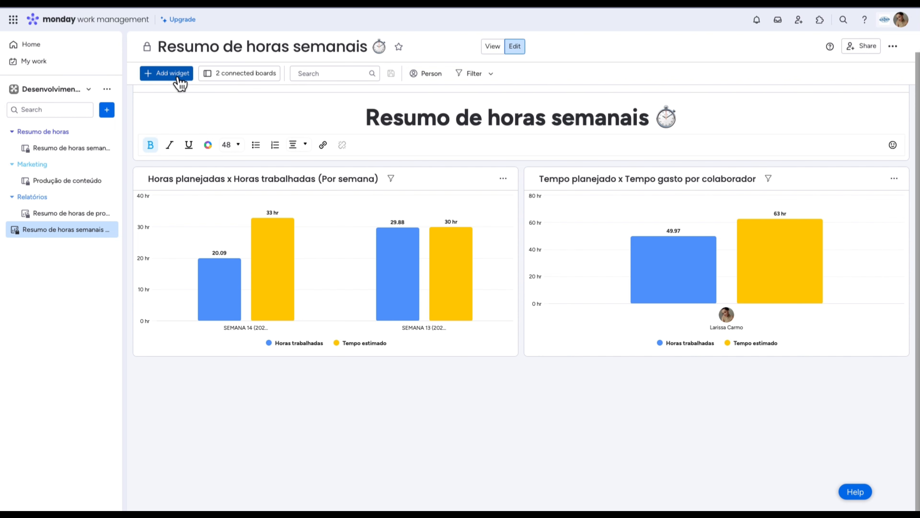
- Add a third Chart widget and stretch it across the full width of the dashboard
{"action": "left_click", "coordinate": [179, 82]}
{"action": "left_click", "coordinate": [216, 117]}
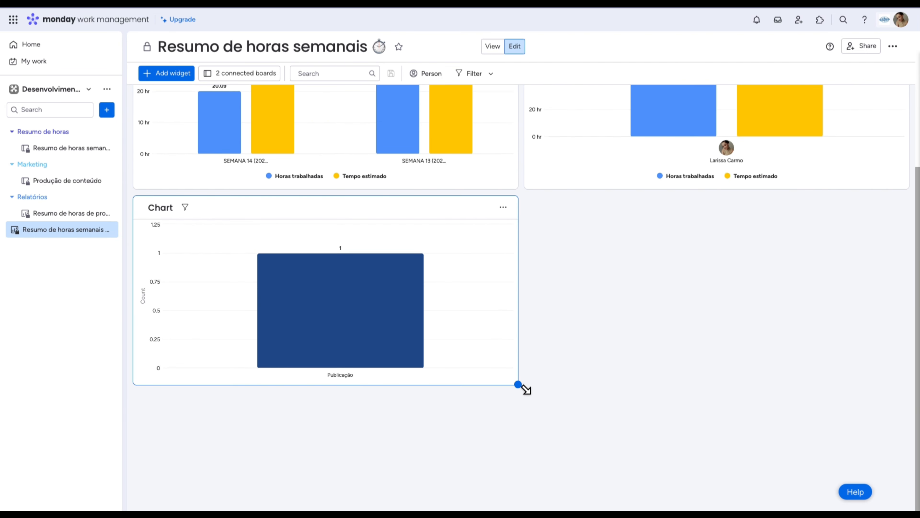
{"action": "left_click_drag", "start_coordinate": [525, 389], "coordinate": [911, 397]}
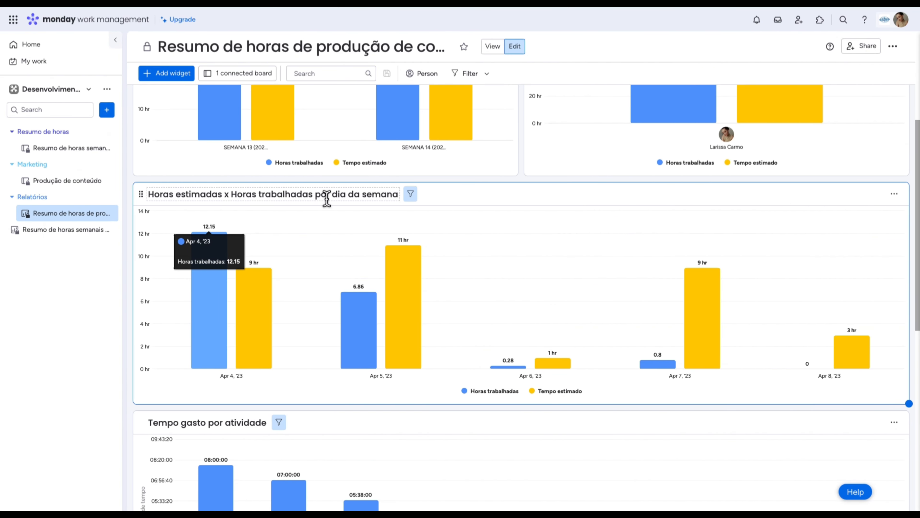
- Title the new chart "Horas estimadas x Horas trabalhadas por dia da semana", copying the title from the existing production hours dashboard
{"action": "left_click", "coordinate": [327, 199]}
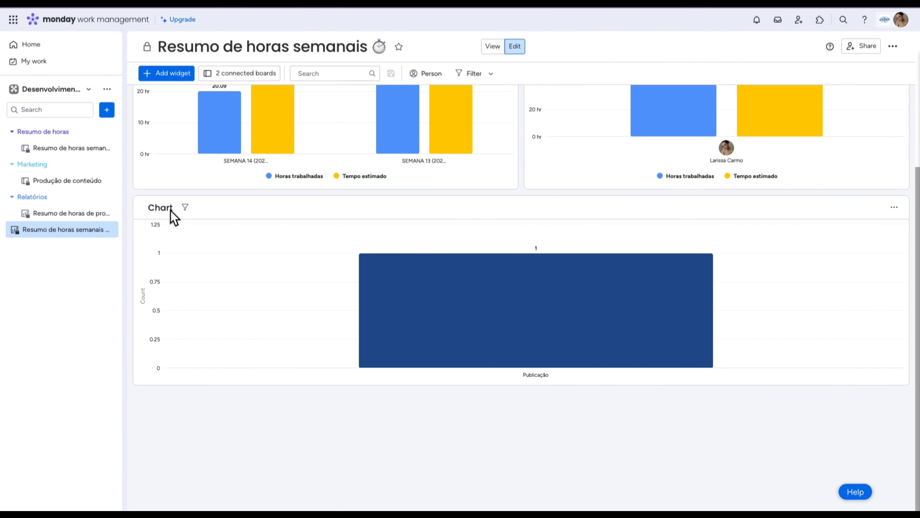
{"action": "left_click", "coordinate": [165, 210]}
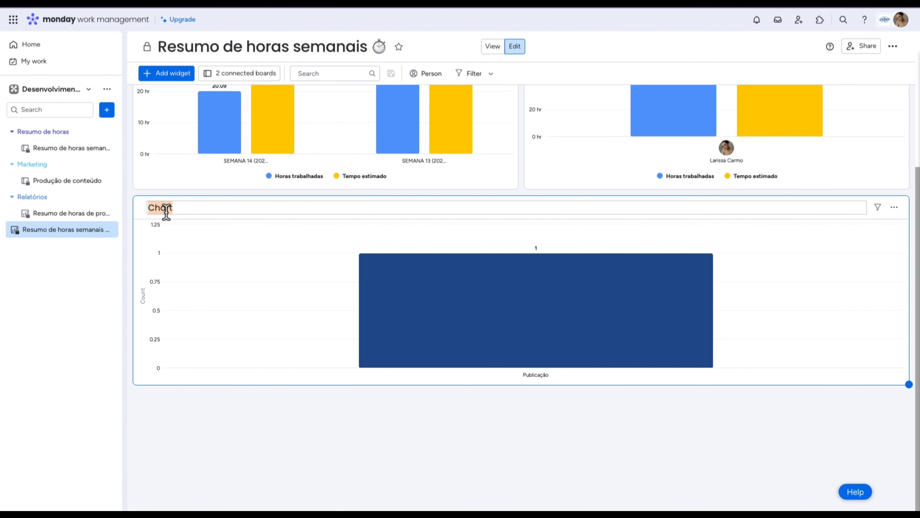
{"action": "type", "text": "Horas estimadas x Horas trabalhadas por dia da semana"}
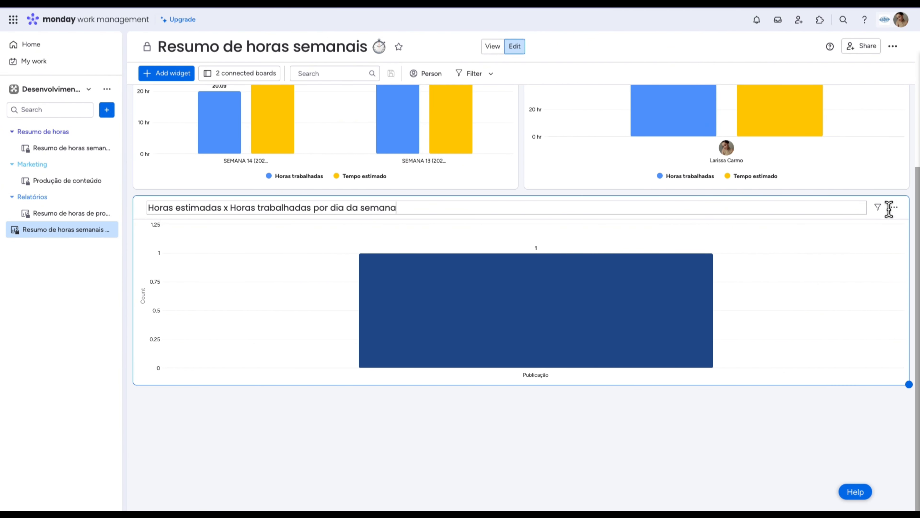
- In the daily hours chart's settings, remove the Resumo de horas semanais board as a source and check the groups included from Produção de conteúdo
{"action": "left_click", "coordinate": [904, 217]}
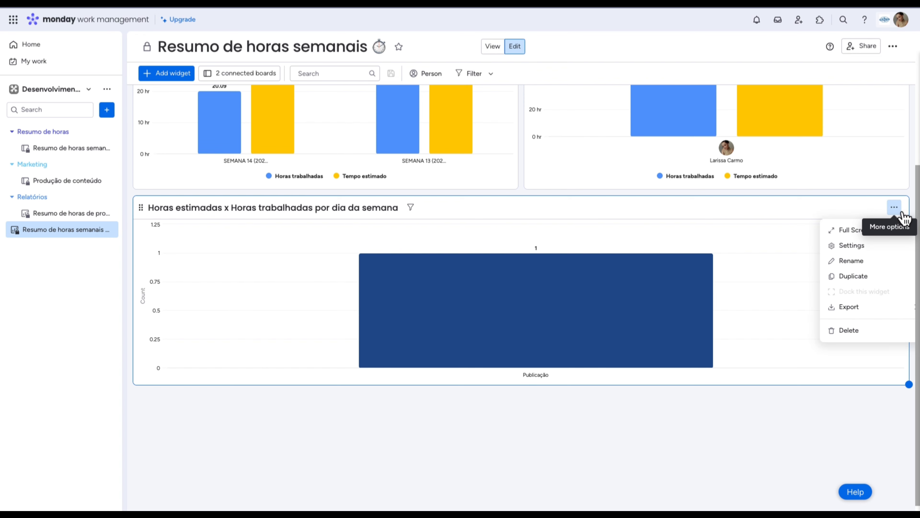
{"action": "left_click", "coordinate": [867, 255]}
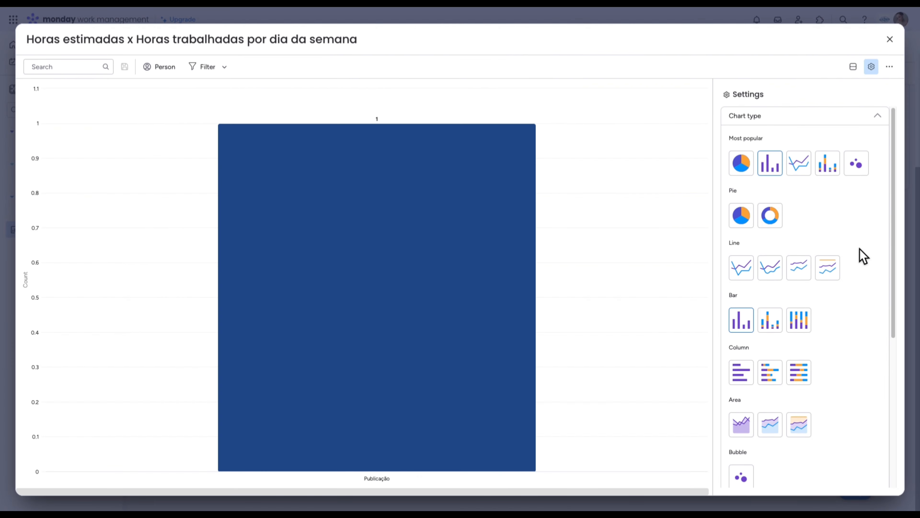
{"action": "scroll", "coordinate": [862, 256], "scroll_direction": "down", "scroll_amount": 6}
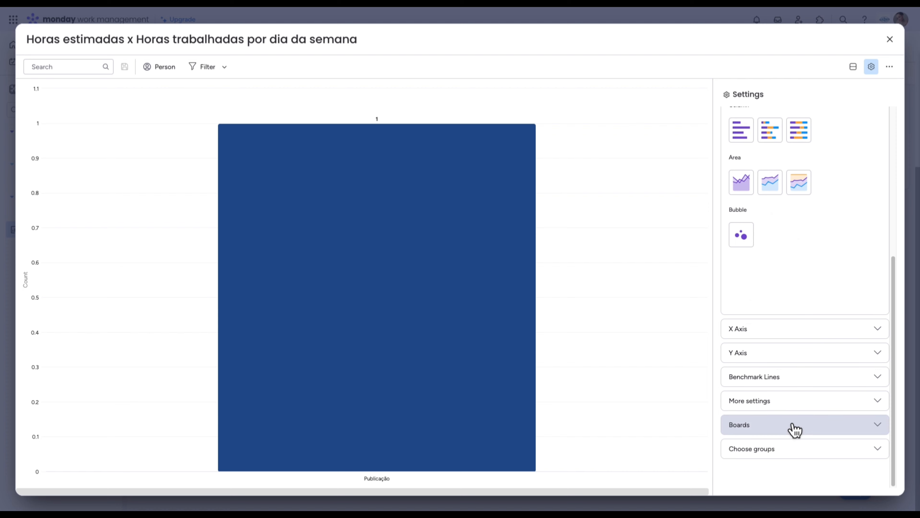
{"action": "left_click", "coordinate": [792, 432]}
{"action": "left_click", "coordinate": [869, 351]}
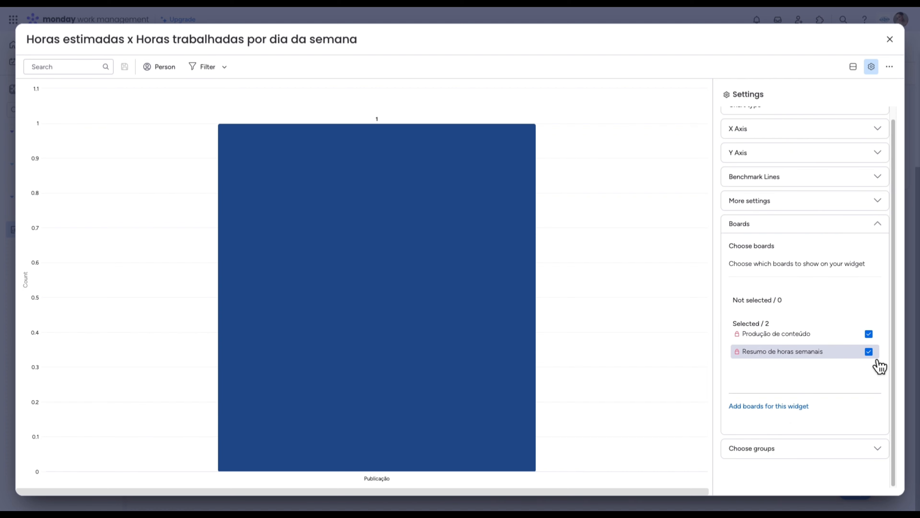
{"action": "left_click", "coordinate": [876, 357]}
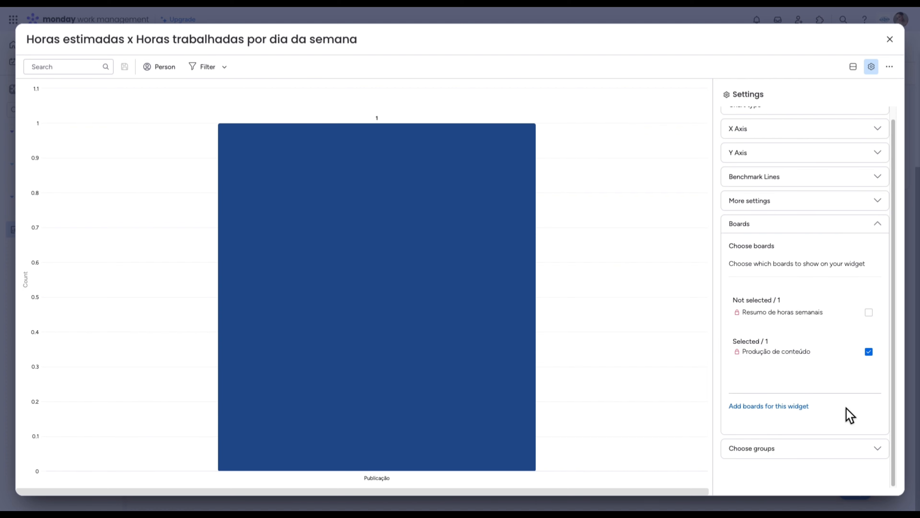
{"action": "left_click", "coordinate": [807, 455]}
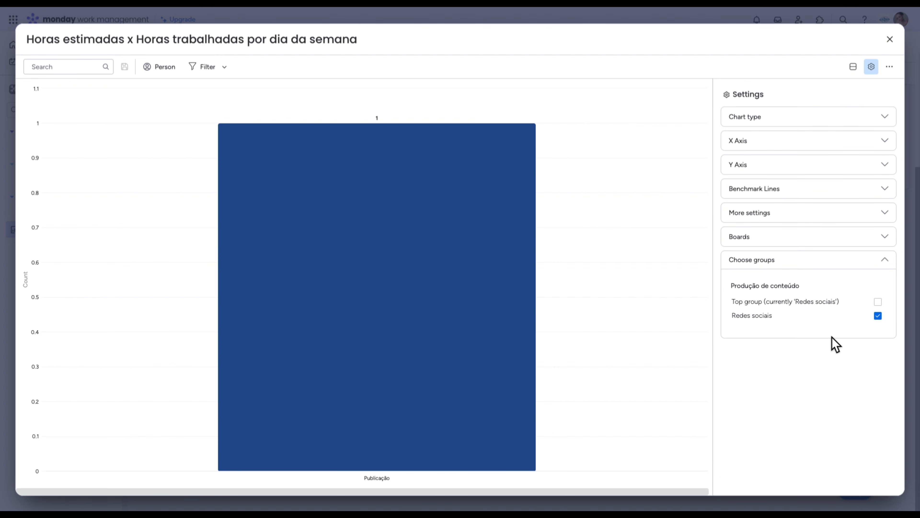
- Check the Bar chart type, then set the X axis to Date grouped by Day, using Data de entrega efetiva da tarefa for the subitems
{"action": "left_click", "coordinate": [783, 123]}
{"action": "scroll", "coordinate": [797, 199], "scroll_direction": "down", "scroll_amount": 1}
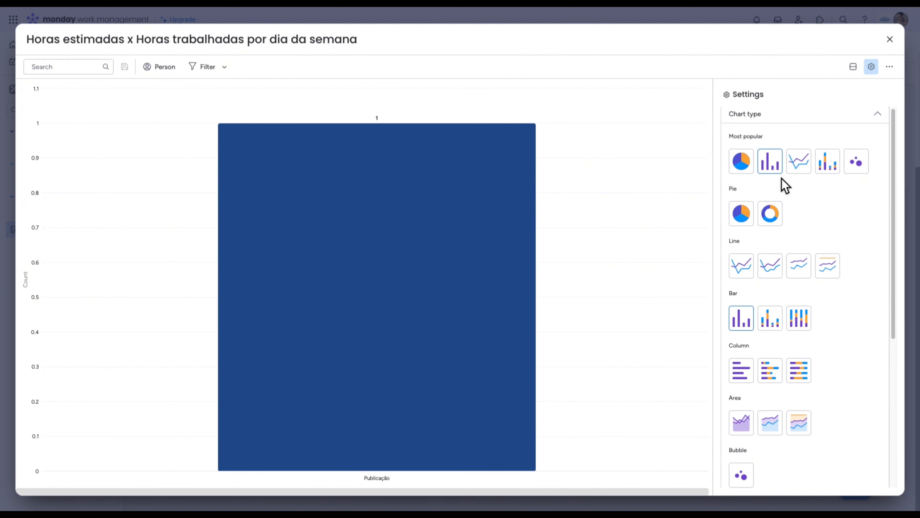
{"action": "scroll", "coordinate": [840, 222], "scroll_direction": "down", "scroll_amount": 6}
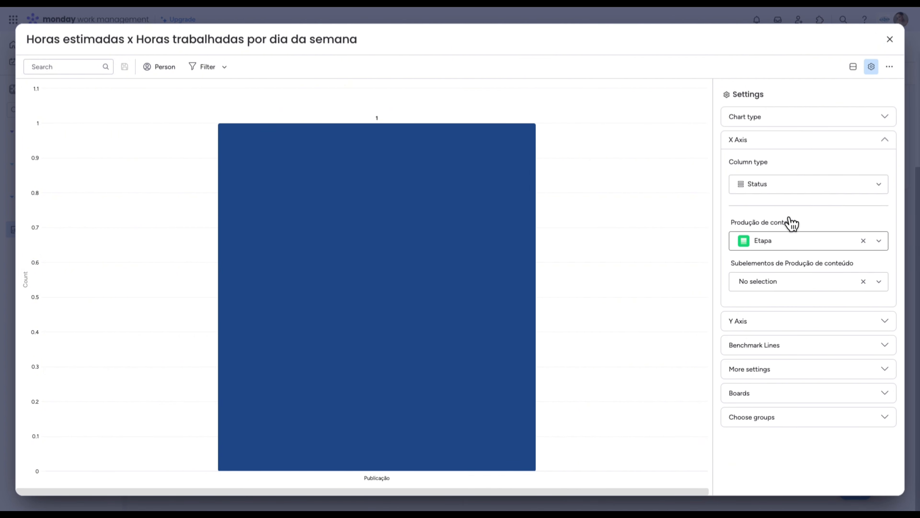
{"action": "left_click", "coordinate": [799, 190]}
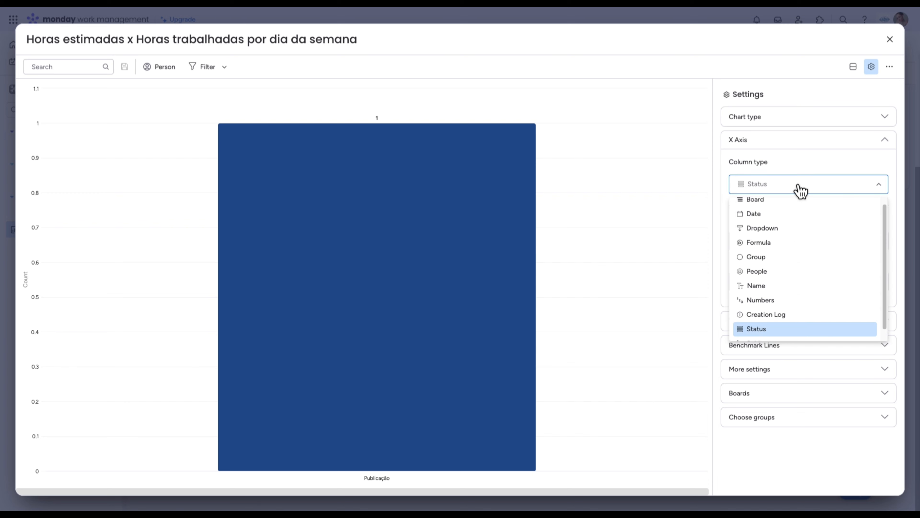
{"action": "left_click", "coordinate": [776, 216]}
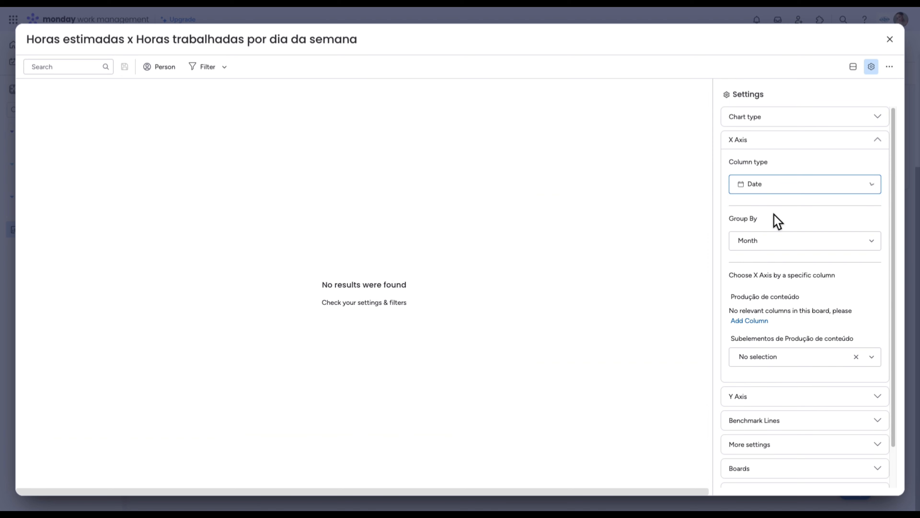
{"action": "left_click", "coordinate": [785, 250]}
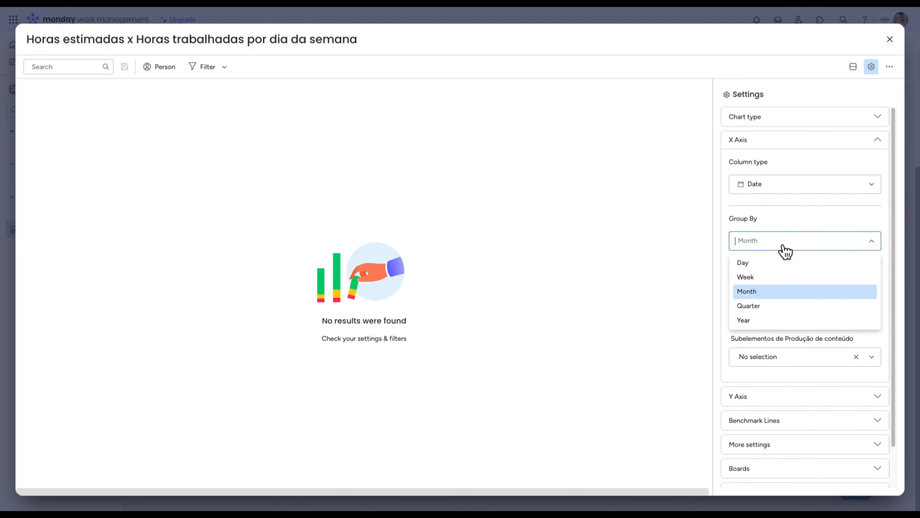
{"action": "left_click", "coordinate": [765, 264]}
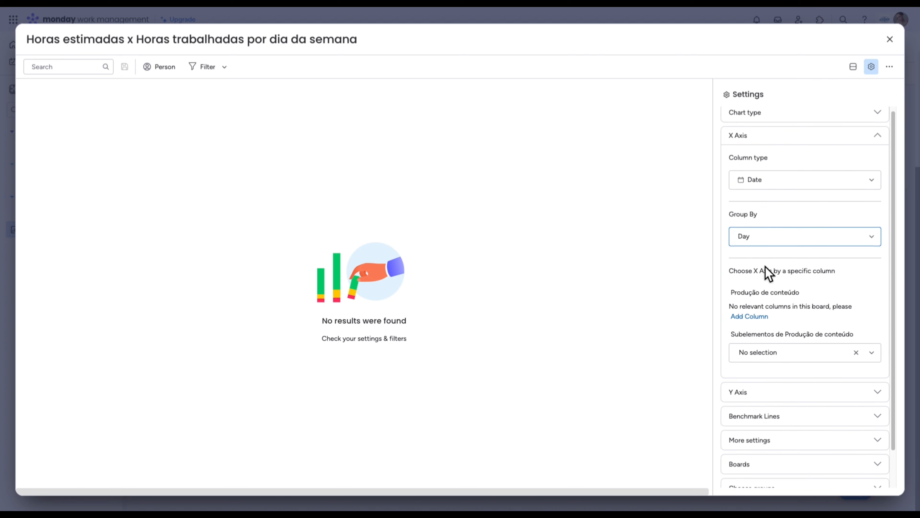
{"action": "scroll", "coordinate": [768, 273], "scroll_direction": "down", "scroll_amount": 2}
{"action": "left_click", "coordinate": [795, 316]}
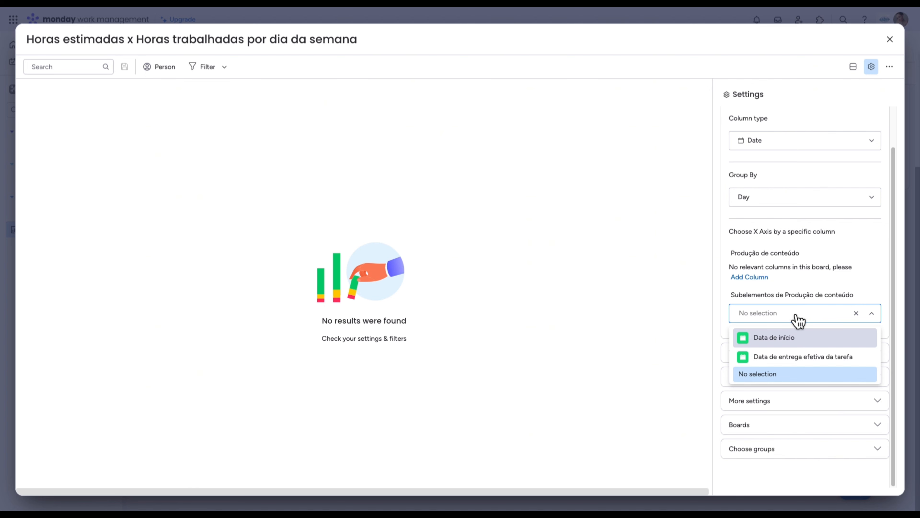
{"action": "left_click", "coordinate": [827, 364]}
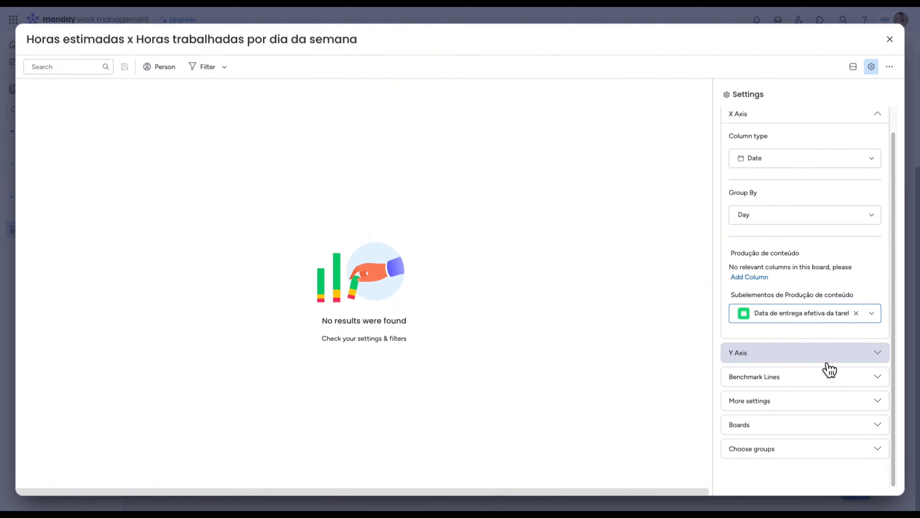
- Plot Tempo estimado and Horas trabalhadas from the Produção de conteúdo subitems on the daily chart's Y axis, with Count items deselected
{"action": "left_click", "coordinate": [793, 359]}
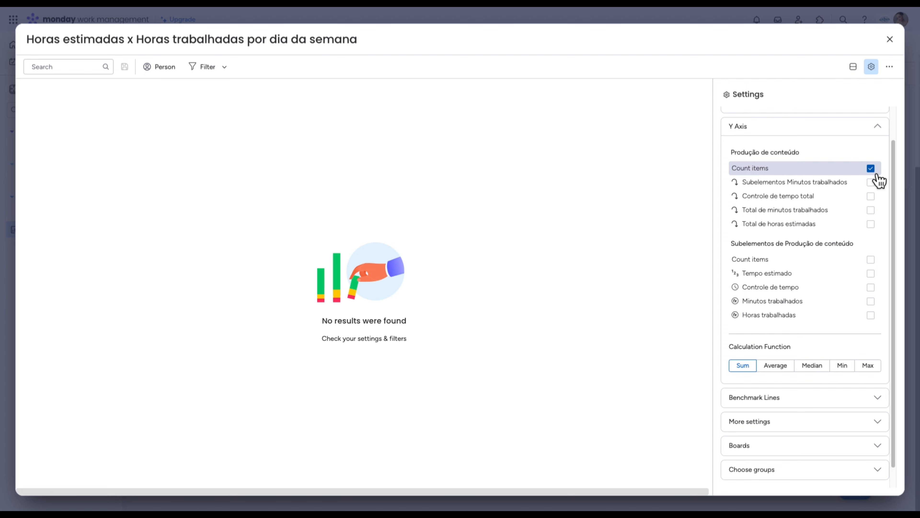
{"action": "left_click", "coordinate": [878, 278]}
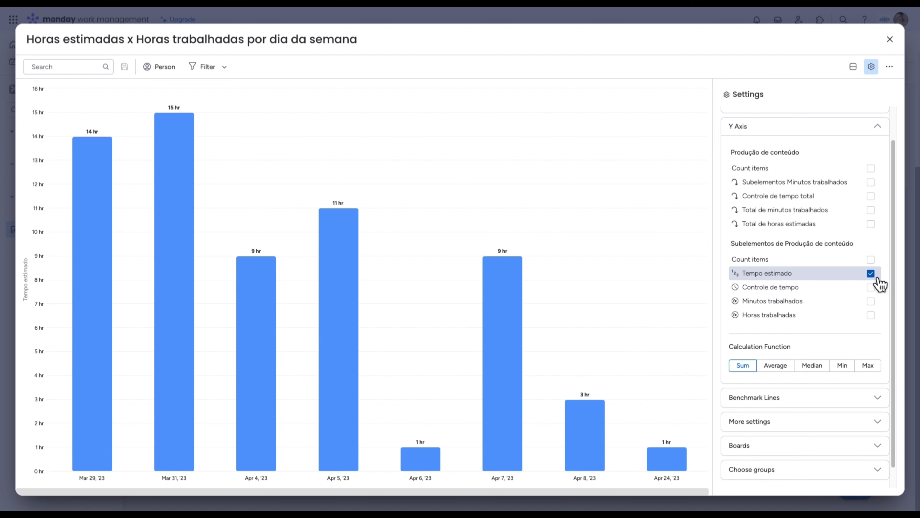
{"action": "left_click", "coordinate": [878, 323]}
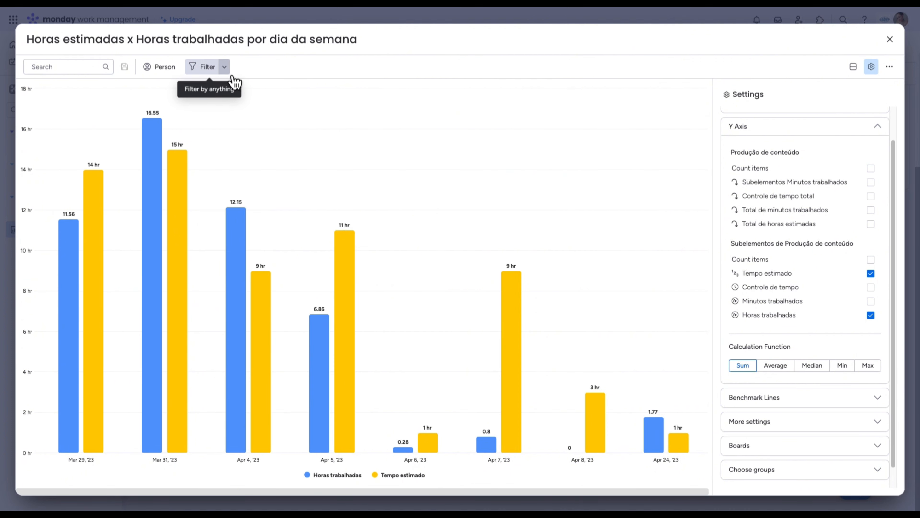
- Filter the daily chart to subitems whose Data de entrega efetiva da tarefa is not Today, then close the chart's settings
{"action": "left_click", "coordinate": [226, 69]}
{"action": "left_click", "coordinate": [294, 123]}
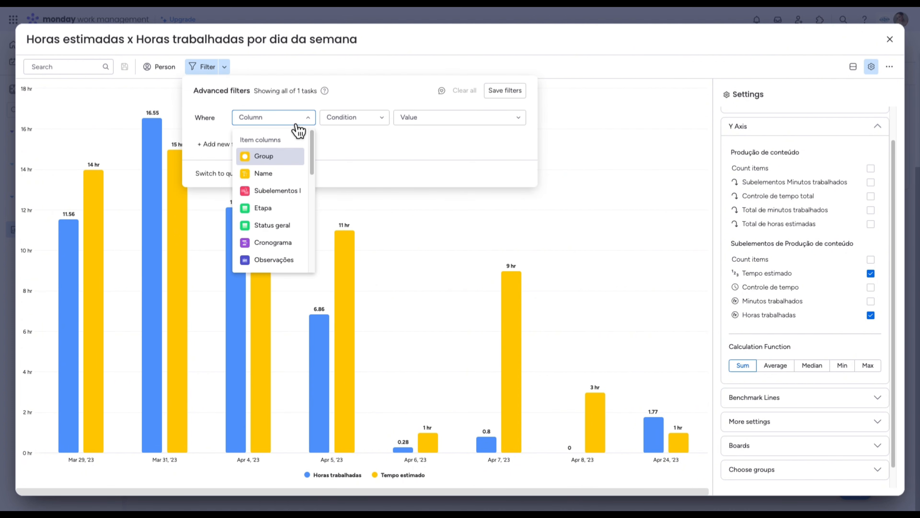
{"action": "scroll", "coordinate": [281, 218], "scroll_direction": "down", "scroll_amount": 3}
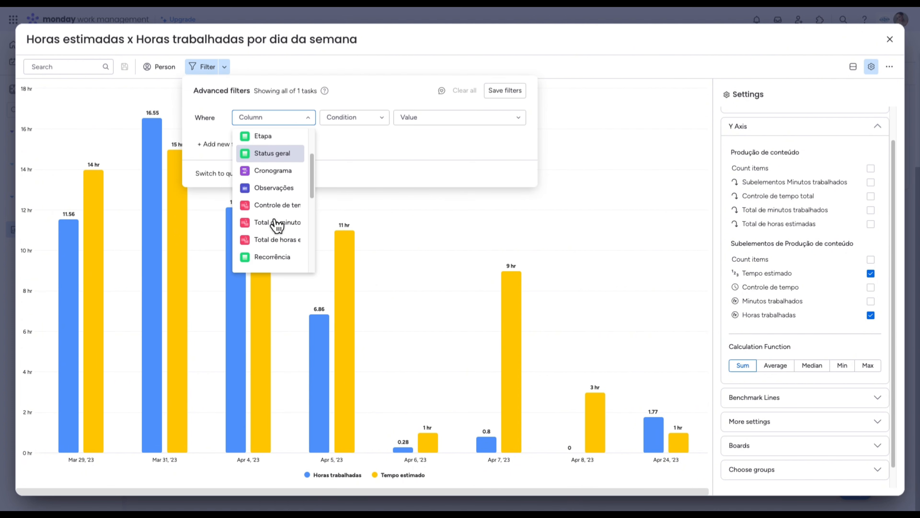
{"action": "scroll", "coordinate": [277, 225], "scroll_direction": "down", "scroll_amount": 3}
{"action": "scroll", "coordinate": [277, 225], "scroll_direction": "down", "scroll_amount": 1}
{"action": "left_click", "coordinate": [275, 268]}
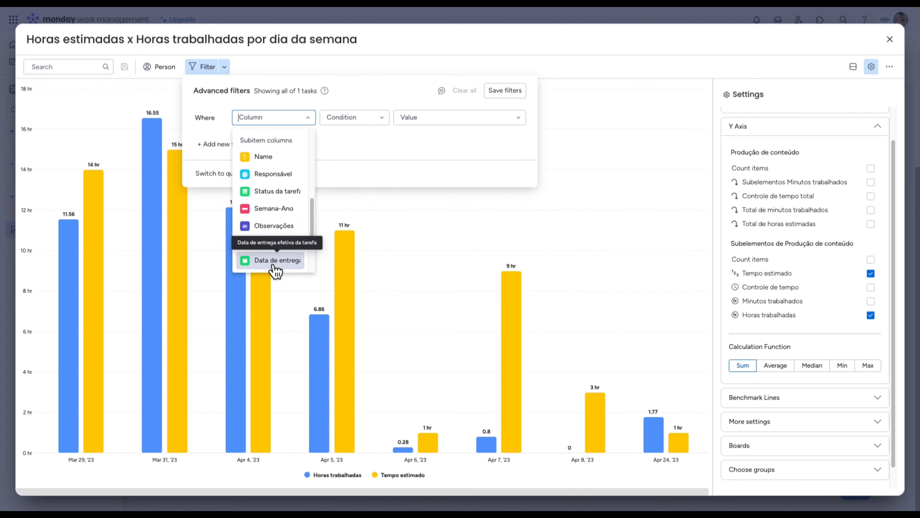
{"action": "left_click", "coordinate": [367, 123]}
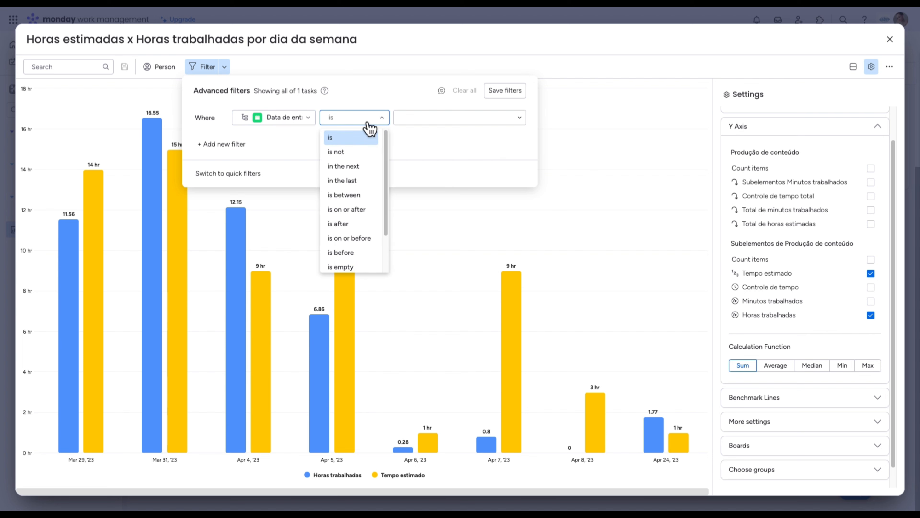
{"action": "left_click", "coordinate": [364, 152]}
{"action": "left_click", "coordinate": [441, 123]}
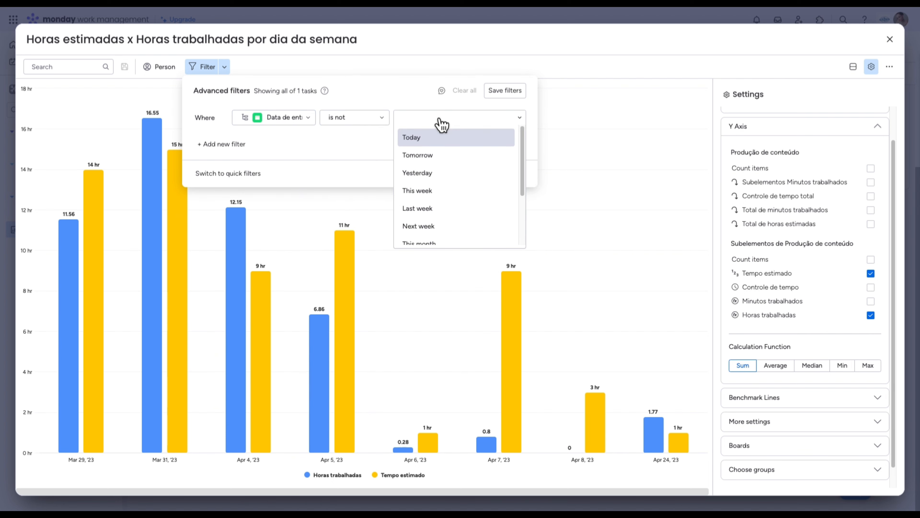
{"action": "left_click", "coordinate": [447, 141]}
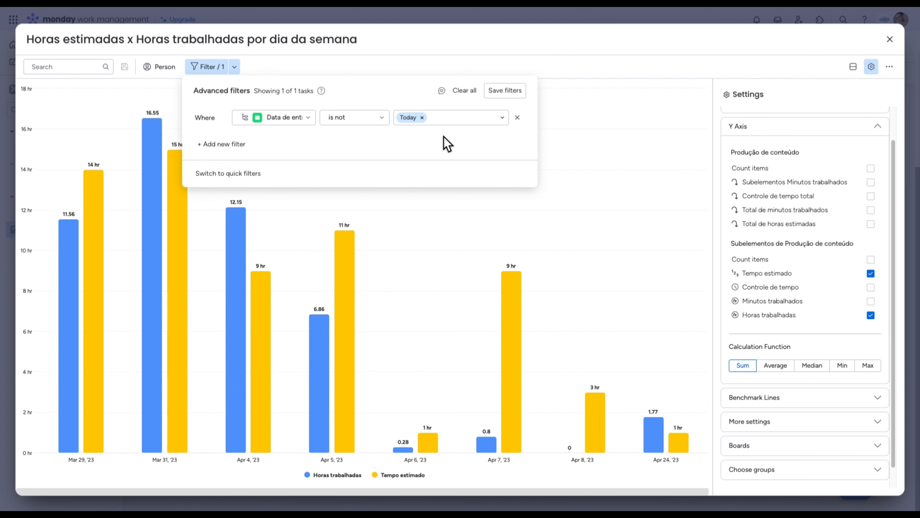
{"action": "left_click", "coordinate": [890, 39]}
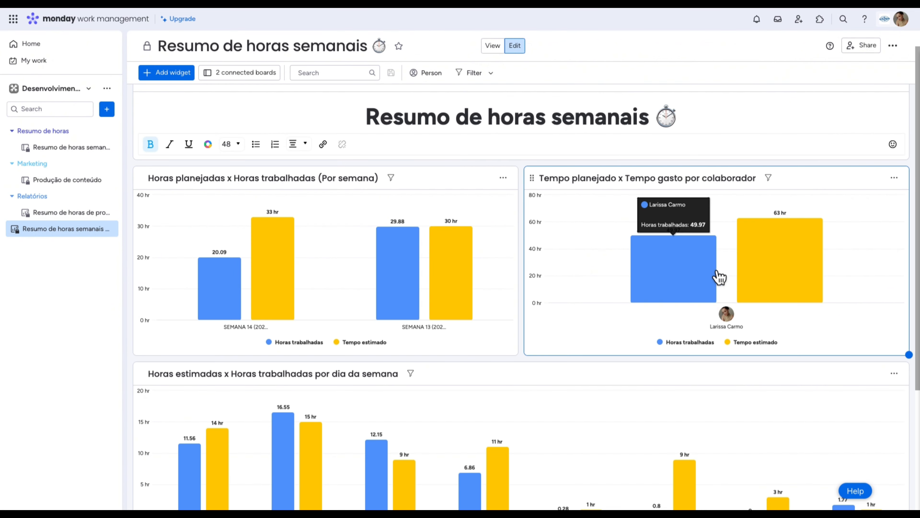
{"action": "scroll", "coordinate": [714, 287], "scroll_direction": "down", "scroll_amount": 5}
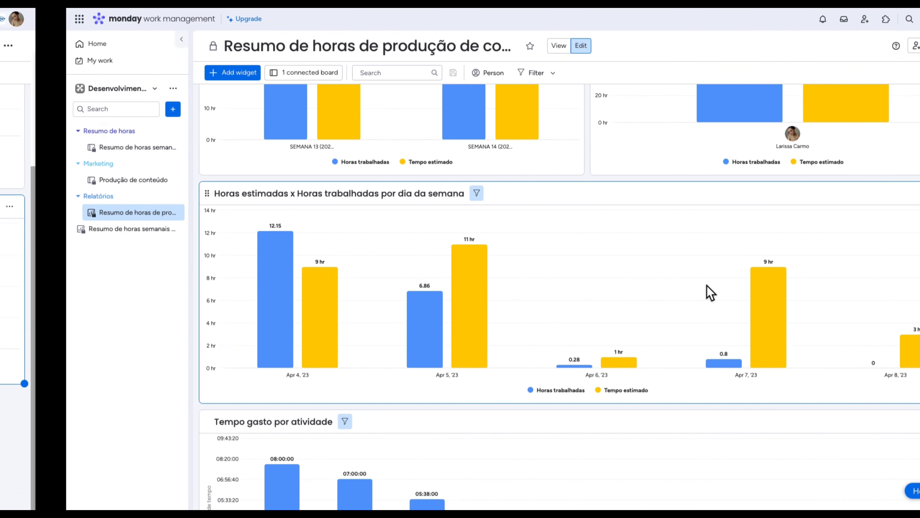
- Copy the title of the Tempo gasto por atividade chart from the reference content production hours dashboard
{"action": "scroll", "coordinate": [708, 289], "scroll_direction": "down", "scroll_amount": 5}
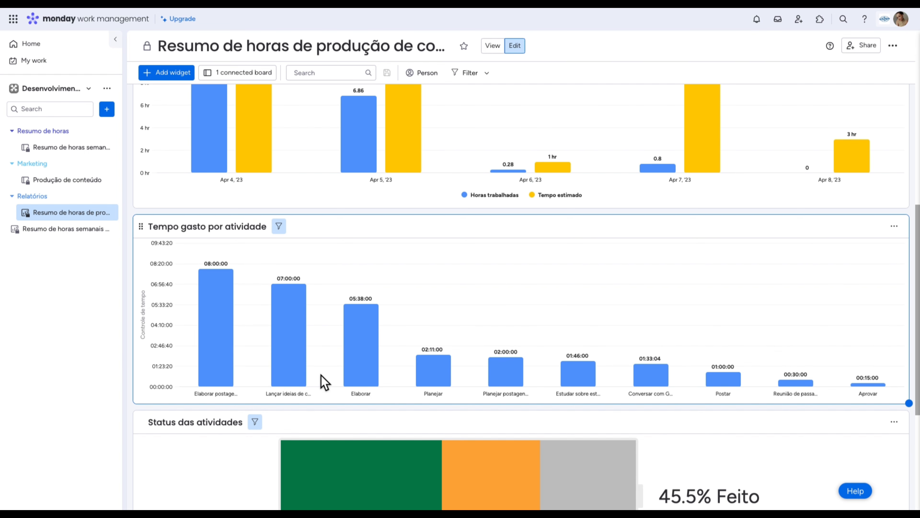
{"action": "left_click", "coordinate": [219, 228]}
{"action": "key", "text": "ctrl+c"}
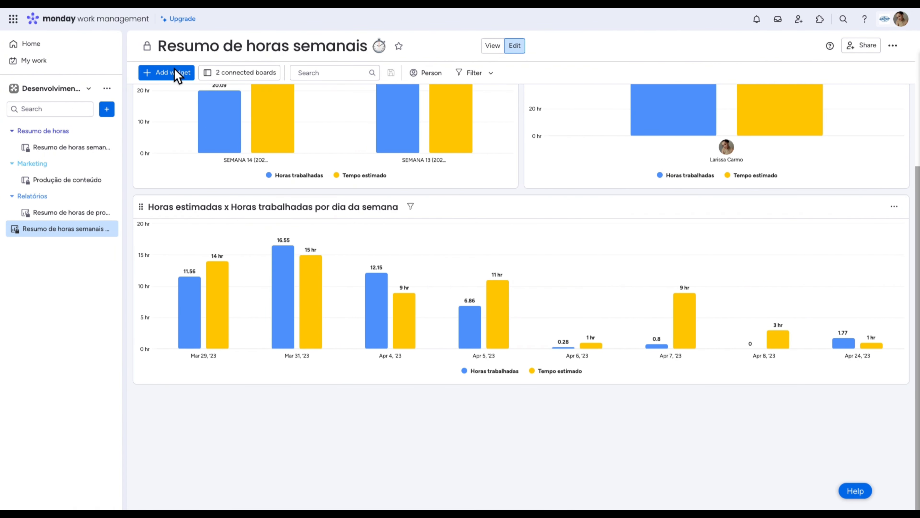
- Add a Chart widget to the Resumo de horas semanais dashboard and widen it to span the full dashboard width
{"action": "left_click", "coordinate": [176, 76]}
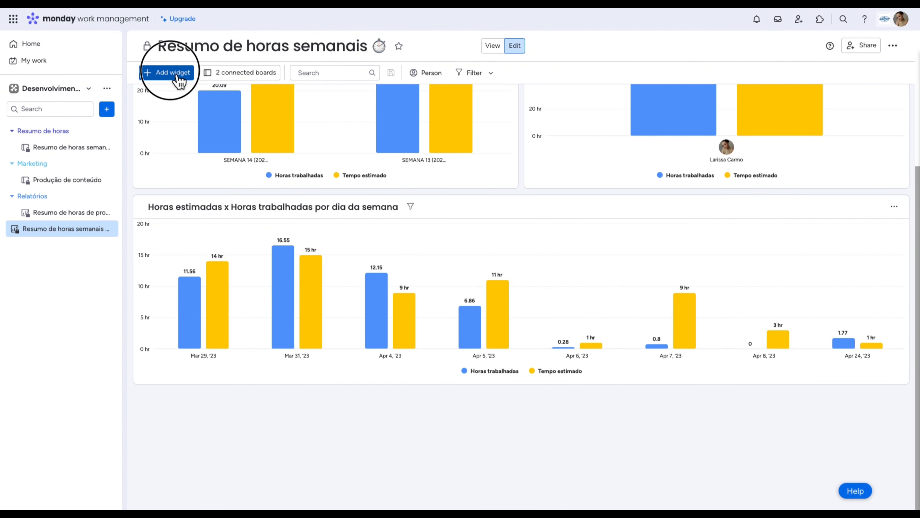
{"action": "left_click", "coordinate": [220, 119]}
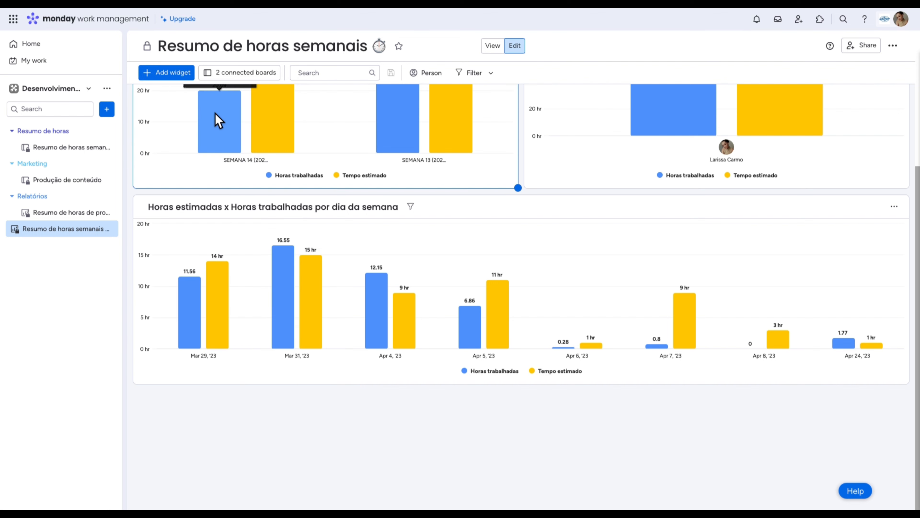
{"action": "scroll", "coordinate": [641, 299], "scroll_direction": "down", "scroll_amount": 5}
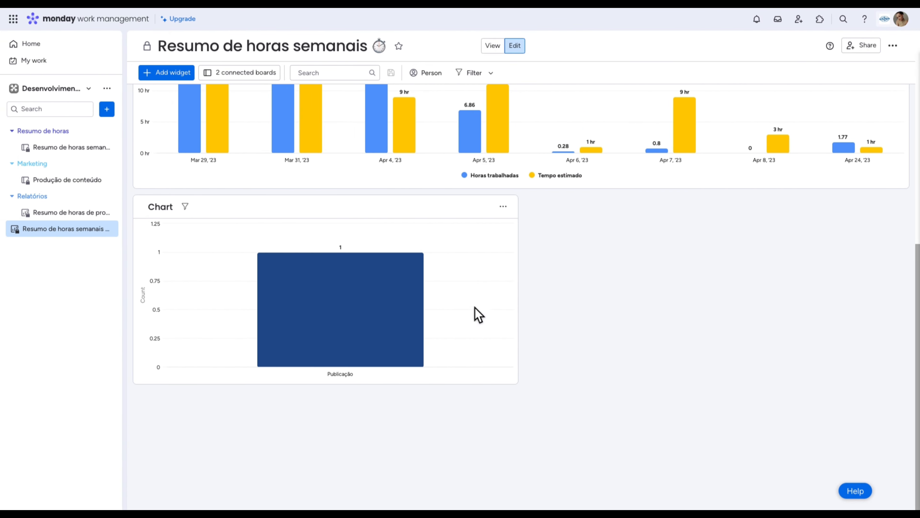
{"action": "left_click_drag", "start_coordinate": [518, 383], "coordinate": [908, 374]}
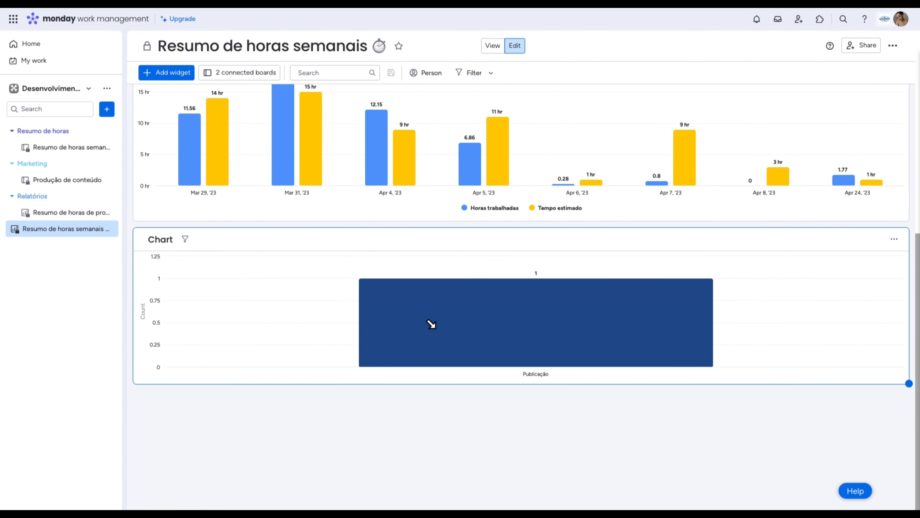
- Rename the new chart widget as Tempo gasto por atividade
{"action": "left_click", "coordinate": [163, 239]}
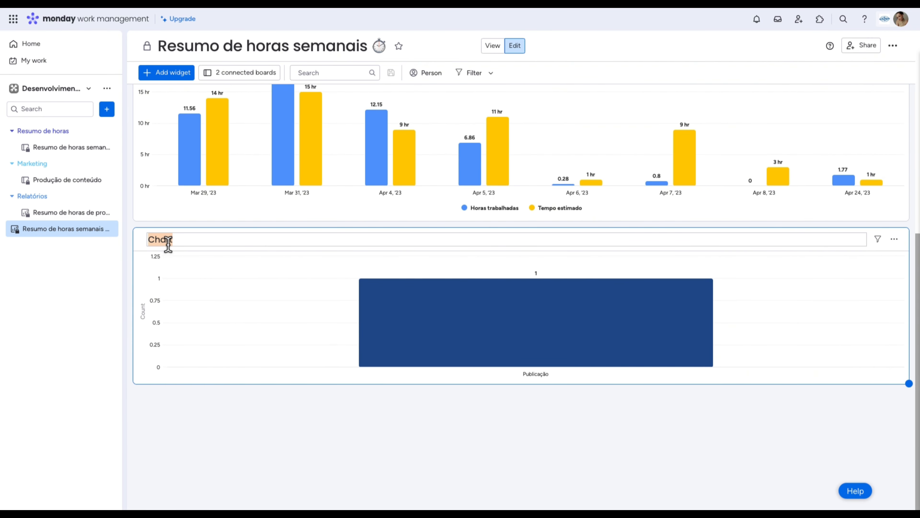
{"action": "key", "text": "ctrl+v"}
{"action": "left_click", "coordinate": [460, 473]}
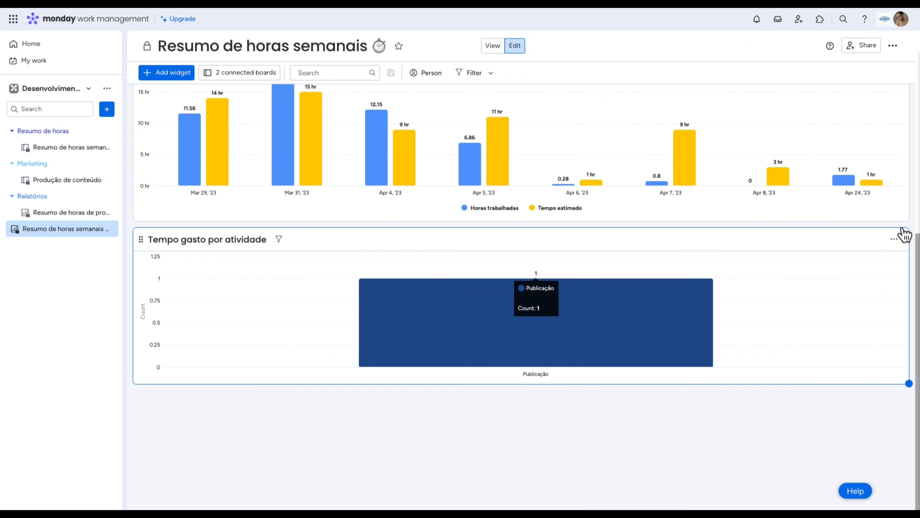
- In the Tempo gasto por atividade chart's settings, deselect the Resumo de horas semanais board and keep only Produção de conteúdo as the source
{"action": "left_click", "coordinate": [894, 239]}
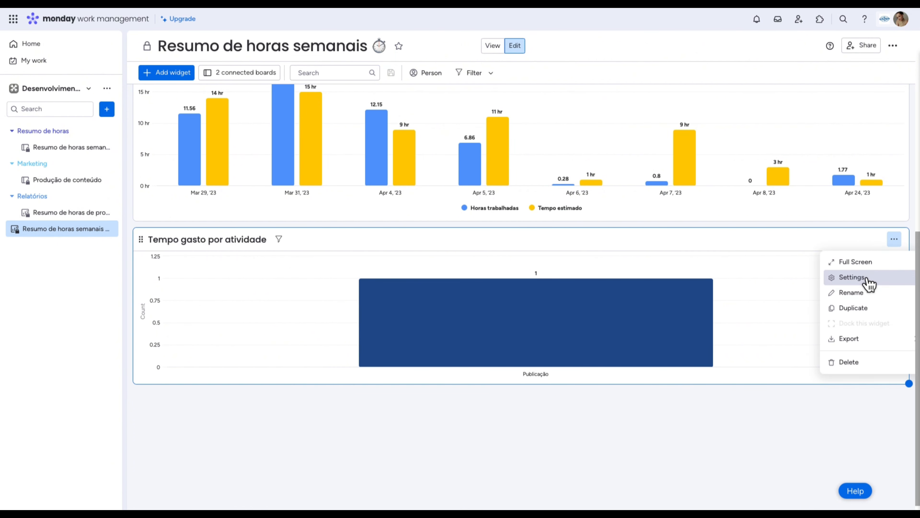
{"action": "left_click", "coordinate": [864, 278]}
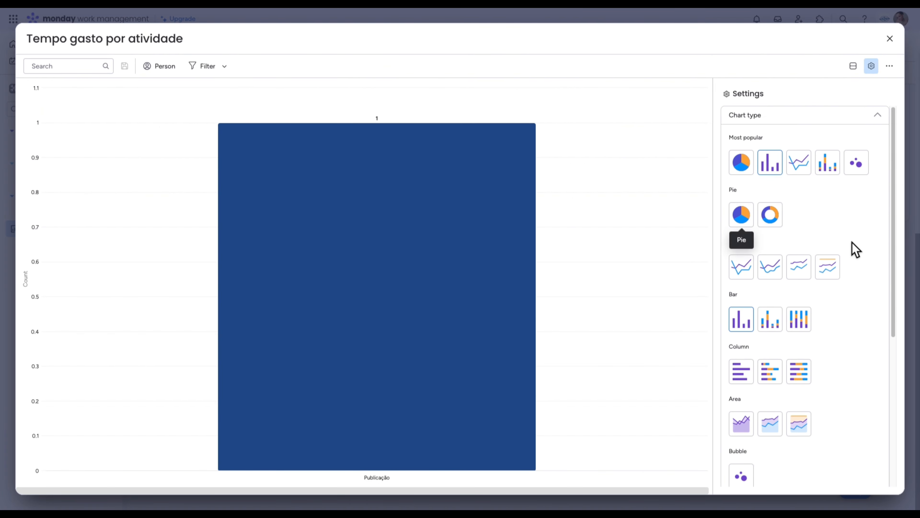
{"action": "scroll", "coordinate": [854, 254], "scroll_direction": "down", "scroll_amount": 5}
{"action": "left_click", "coordinate": [782, 425]}
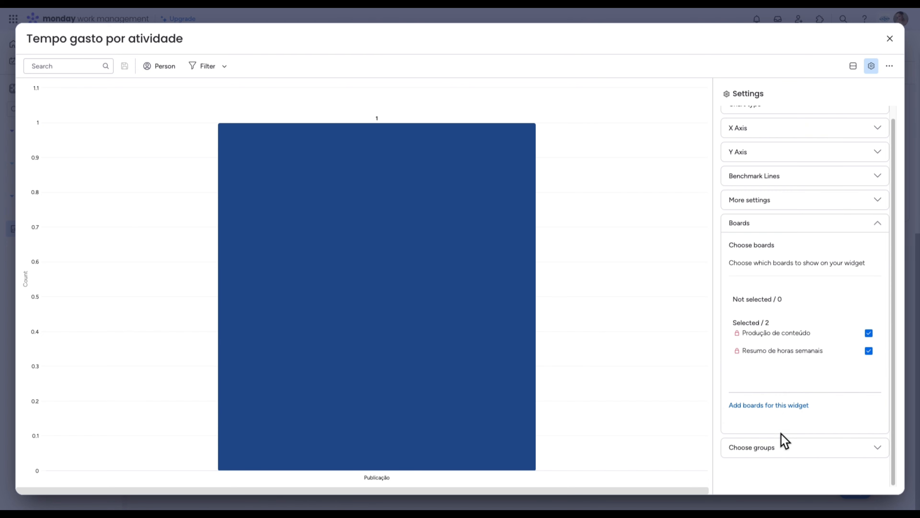
{"action": "left_click", "coordinate": [869, 351]}
{"action": "left_click", "coordinate": [868, 351]}
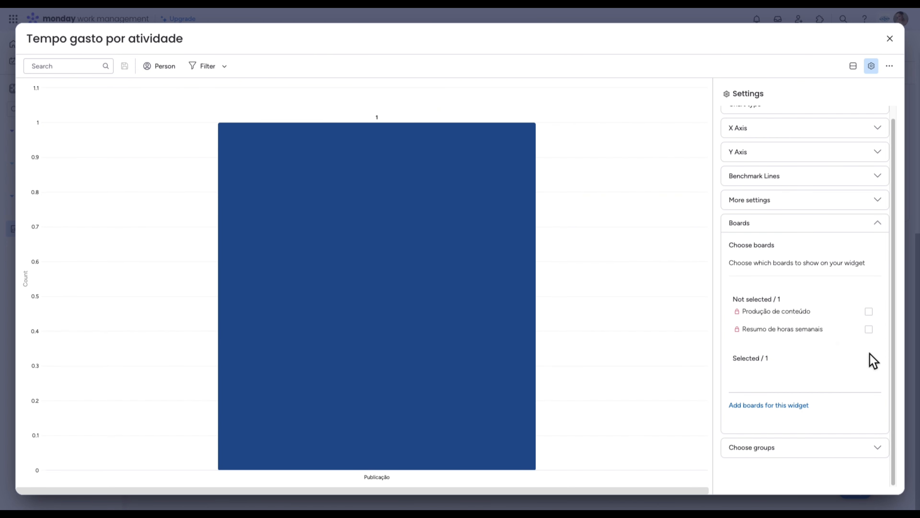
{"action": "left_click", "coordinate": [877, 318]}
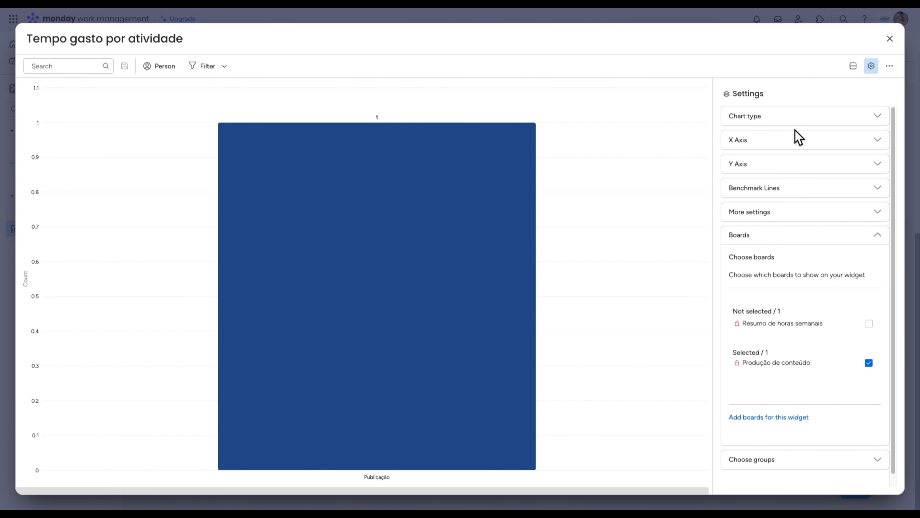
- Set the activity chart's X axis column type to Name
{"action": "left_click", "coordinate": [799, 146]}
{"action": "left_click", "coordinate": [807, 193]}
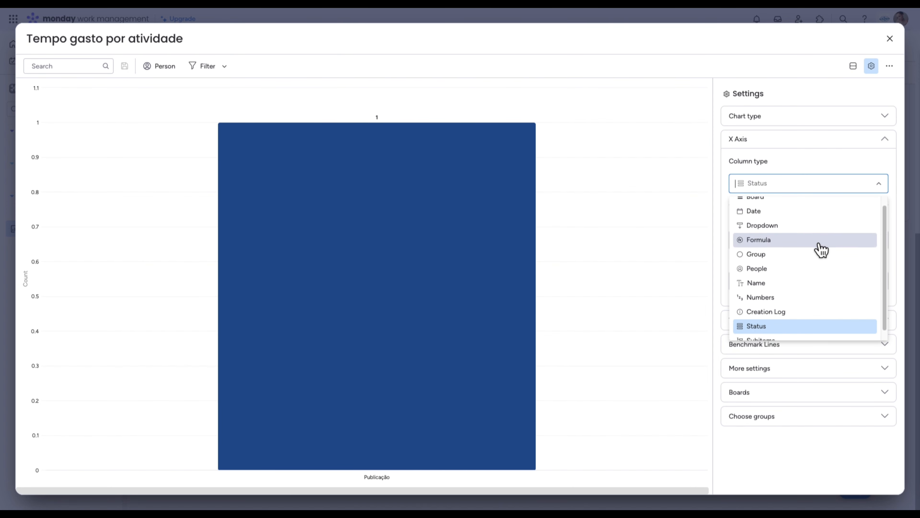
{"action": "scroll", "coordinate": [821, 250], "scroll_direction": "down", "scroll_amount": 1}
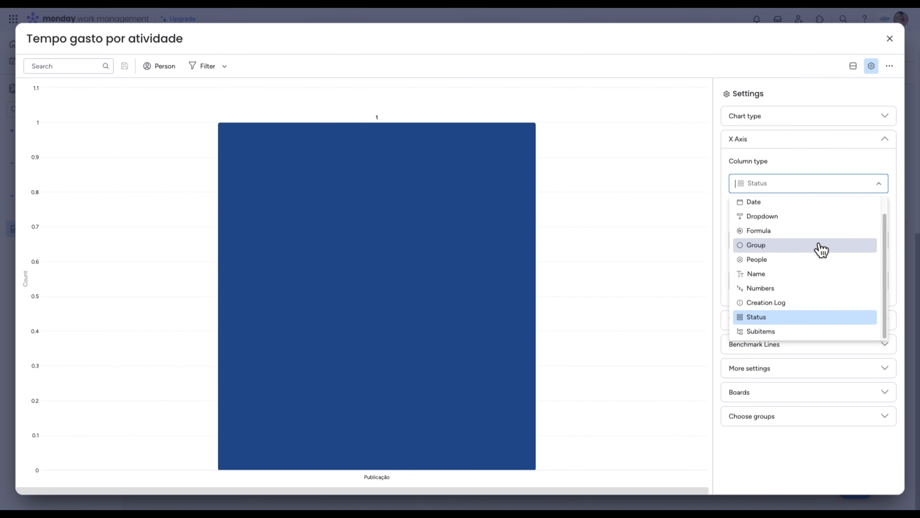
{"action": "scroll", "coordinate": [821, 249], "scroll_direction": "up", "scroll_amount": 1}
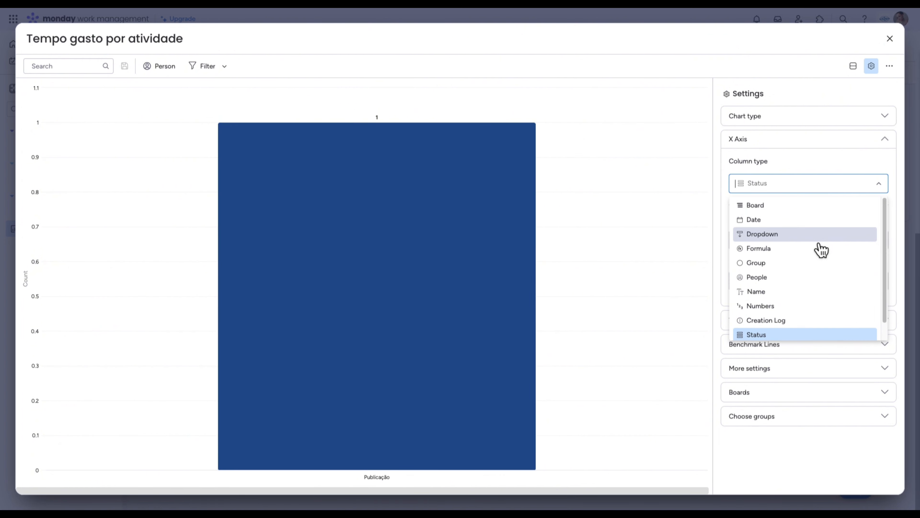
{"action": "scroll", "coordinate": [821, 250], "scroll_direction": "down", "scroll_amount": 1}
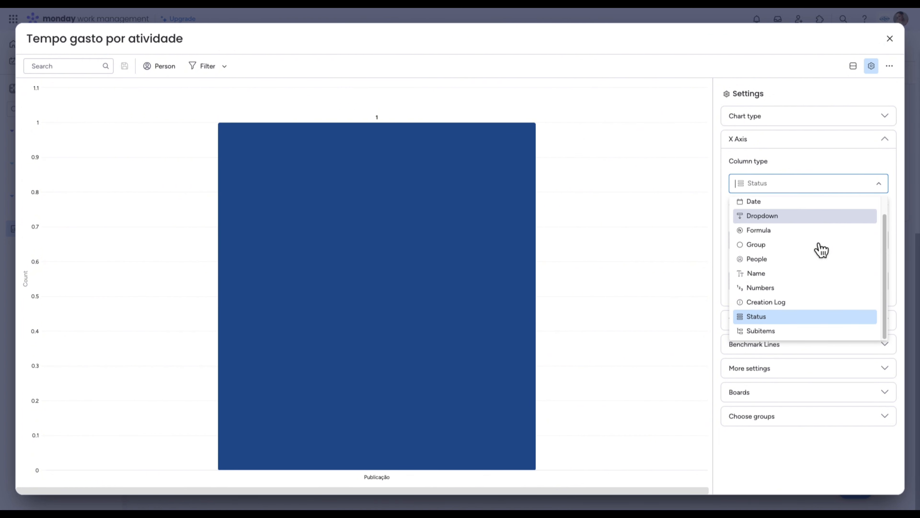
{"action": "left_click", "coordinate": [775, 280]}
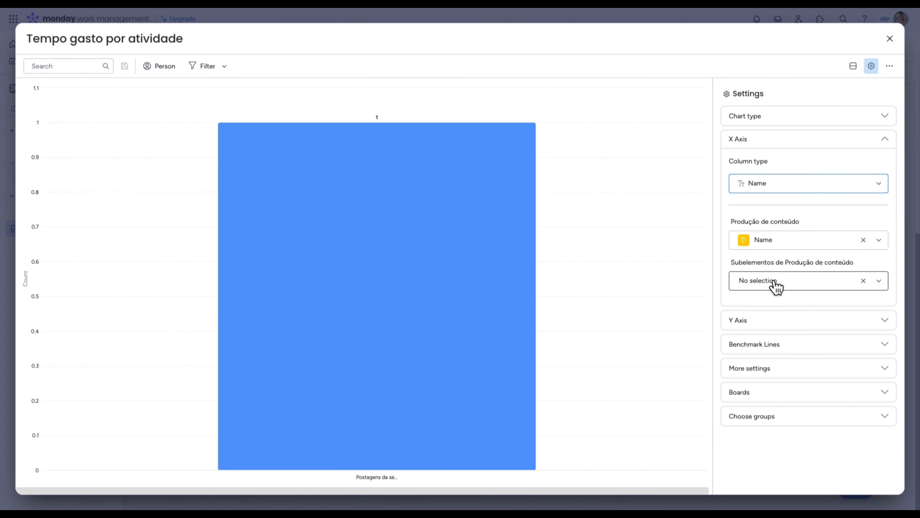
- Set the Y axis to Time Tracking using the subitems' Controle de tempo, and clear Controle de tempo total for Produção de conteúdo
{"action": "left_click", "coordinate": [788, 320]}
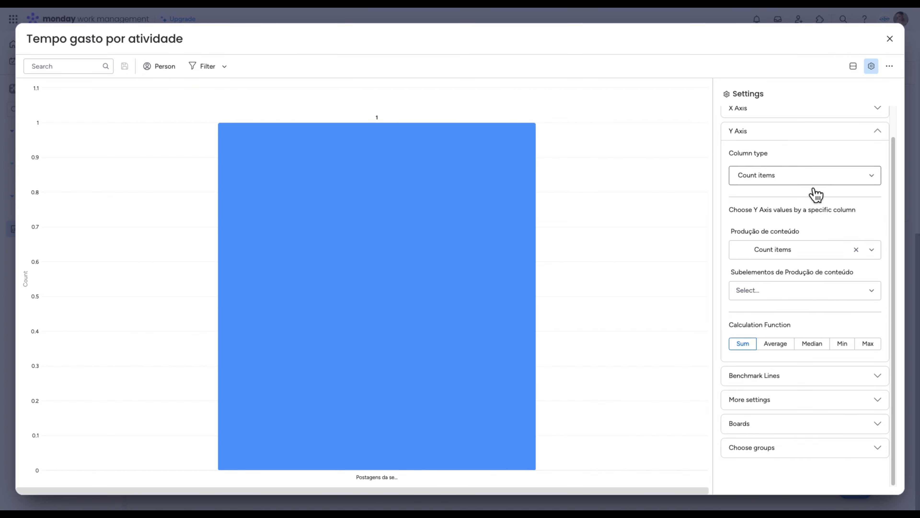
{"action": "left_click", "coordinate": [820, 181]}
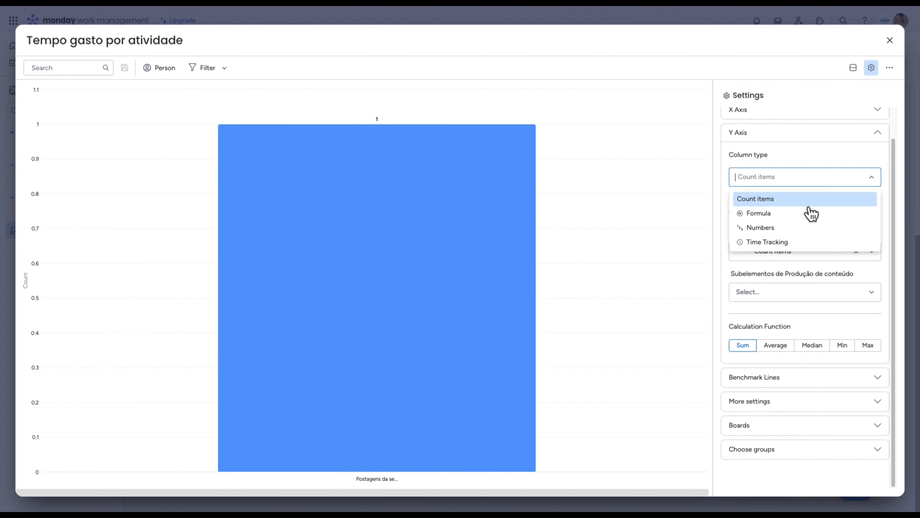
{"action": "left_click", "coordinate": [767, 242]}
{"action": "left_click", "coordinate": [804, 292]}
{"action": "left_click", "coordinate": [797, 339]}
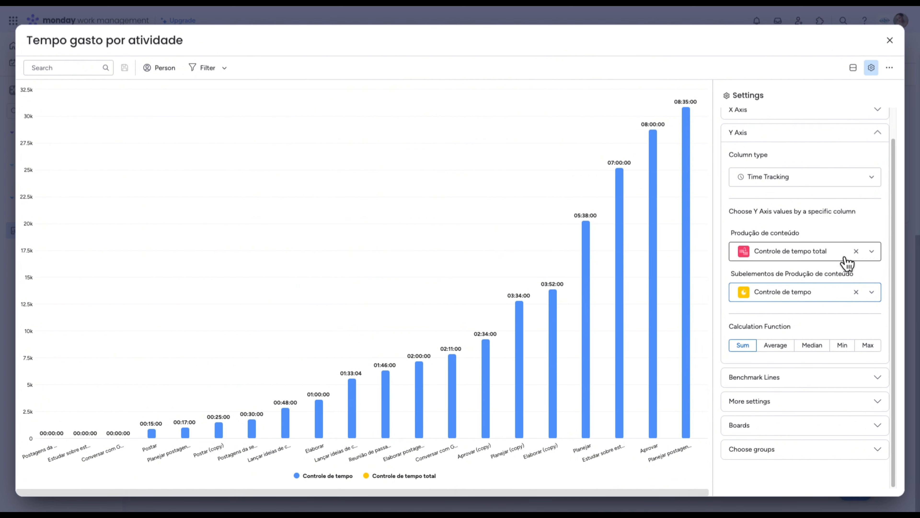
{"action": "left_click", "coordinate": [857, 252]}
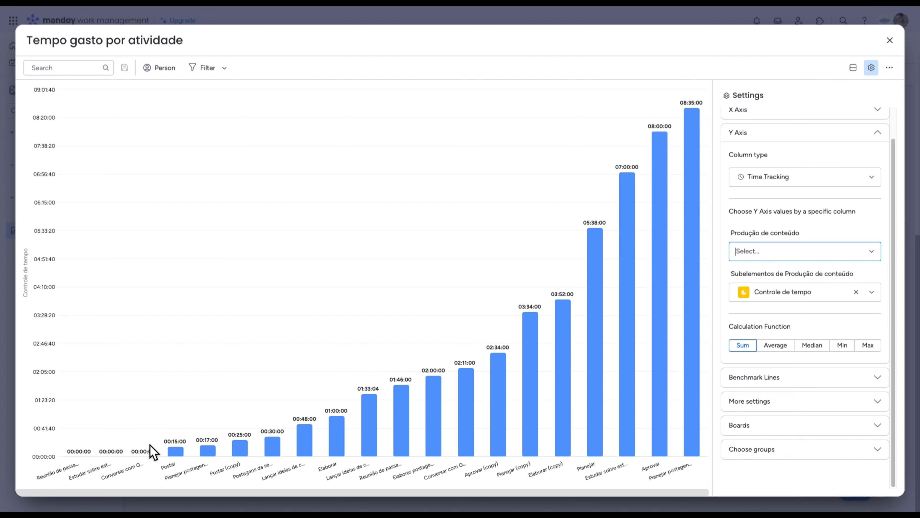
- Filter the activity chart to subitems whose Status da tarefa is Em andamento
{"action": "left_click", "coordinate": [227, 70]}
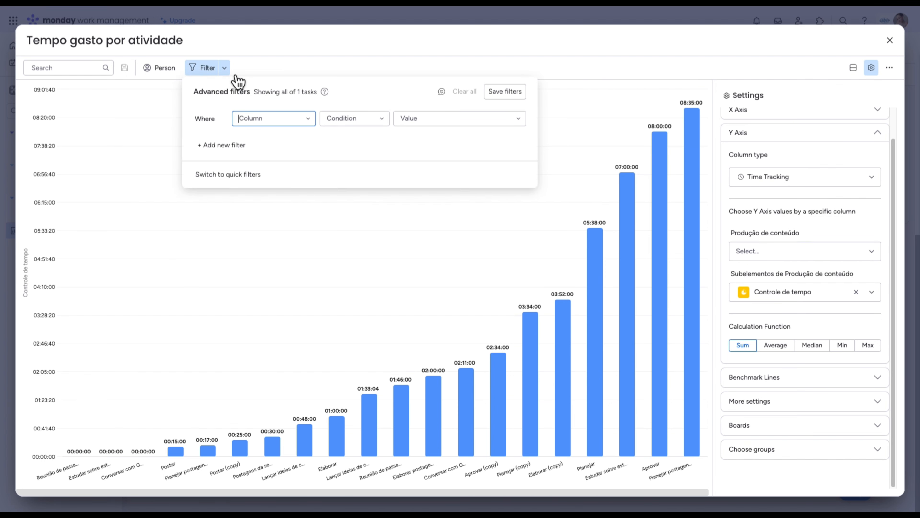
{"action": "left_click", "coordinate": [274, 125]}
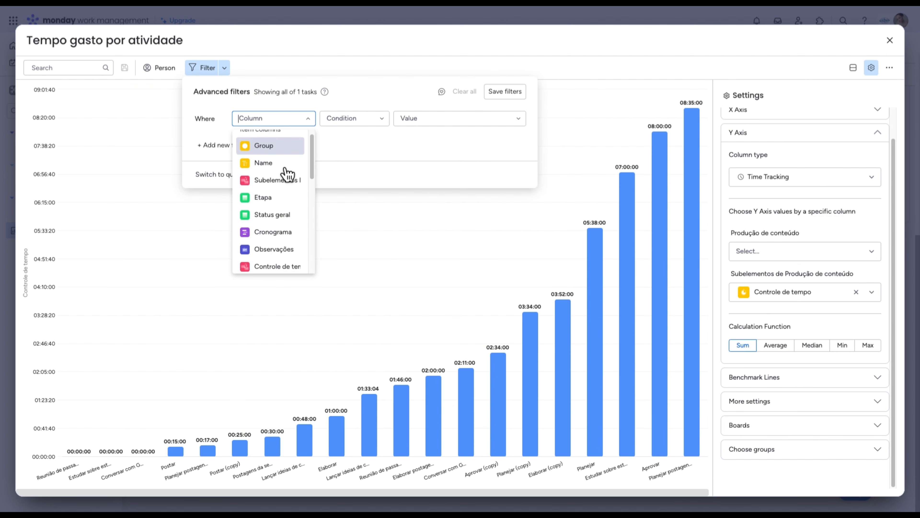
{"action": "scroll", "coordinate": [285, 177], "scroll_direction": "down", "scroll_amount": 3}
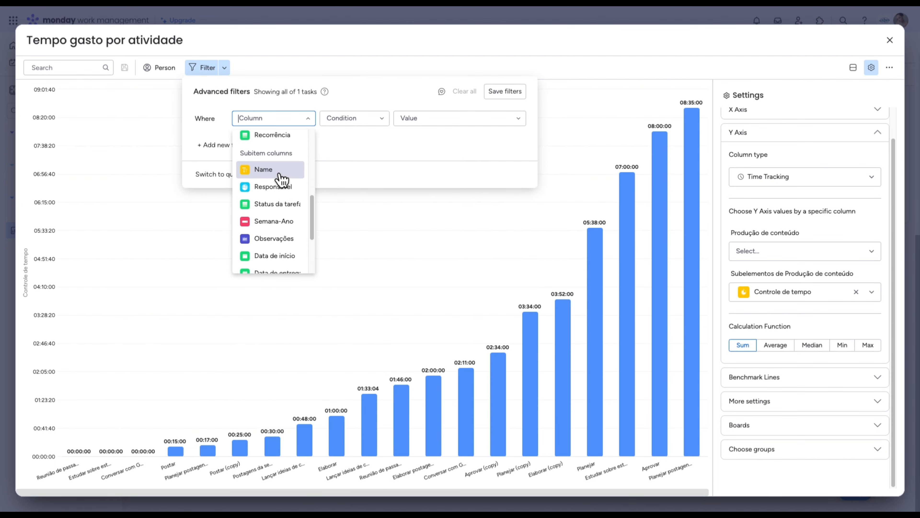
{"action": "left_click", "coordinate": [283, 205]}
{"action": "left_click", "coordinate": [407, 122]}
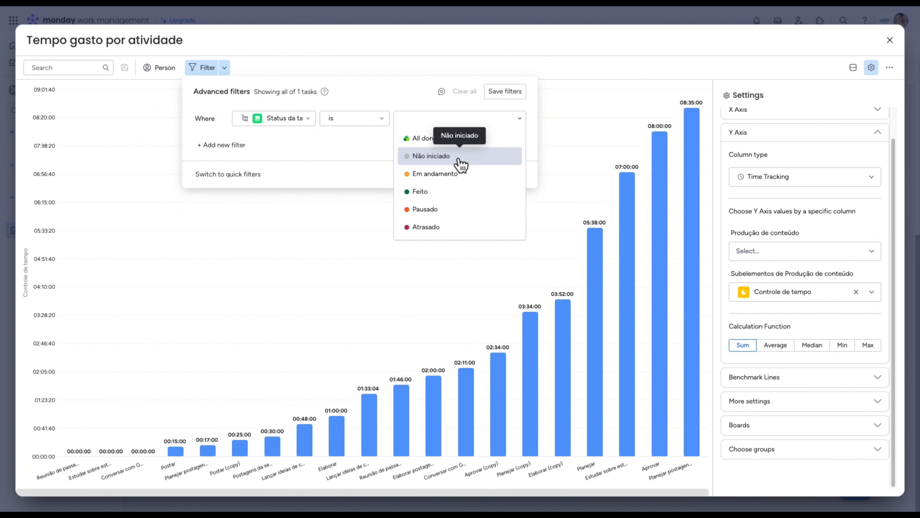
{"action": "left_click", "coordinate": [454, 174]}
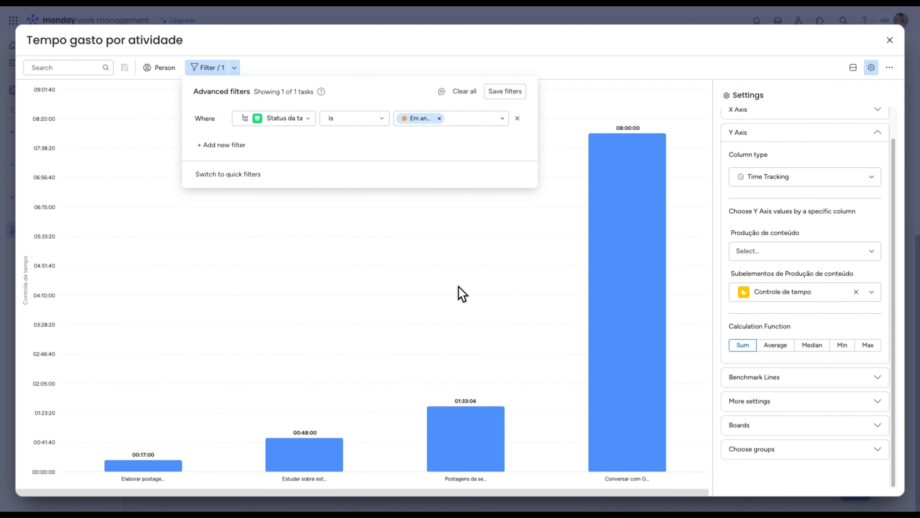
- Switch the chart filter's task status to Feito, inspect the bars for individual activities, and clear all filters
{"action": "left_click", "coordinate": [439, 118]}
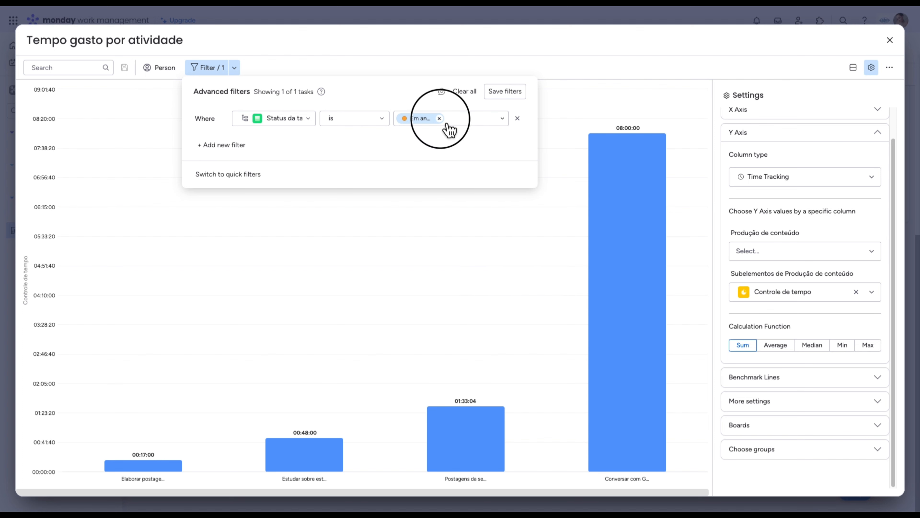
{"action": "left_click", "coordinate": [447, 123]}
{"action": "left_click", "coordinate": [455, 194]}
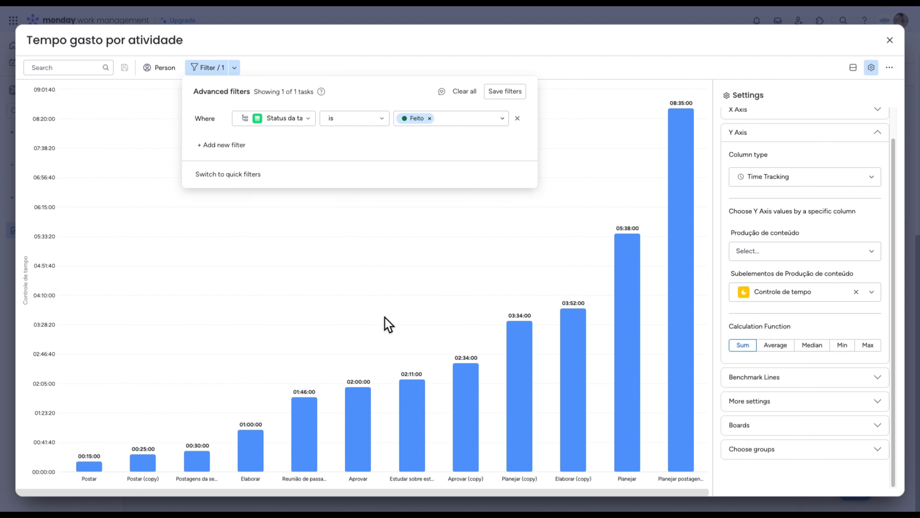
{"action": "mouse_move", "coordinate": [310, 428]}
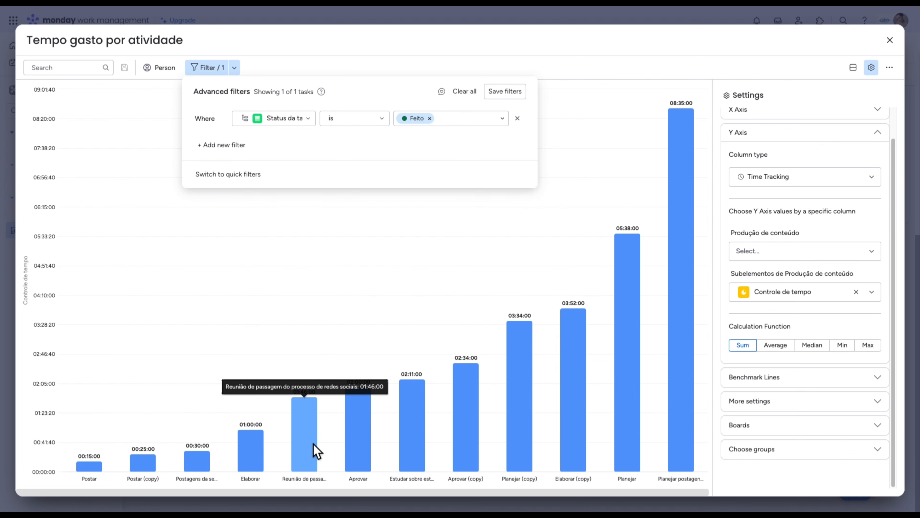
{"action": "mouse_move", "coordinate": [417, 438]}
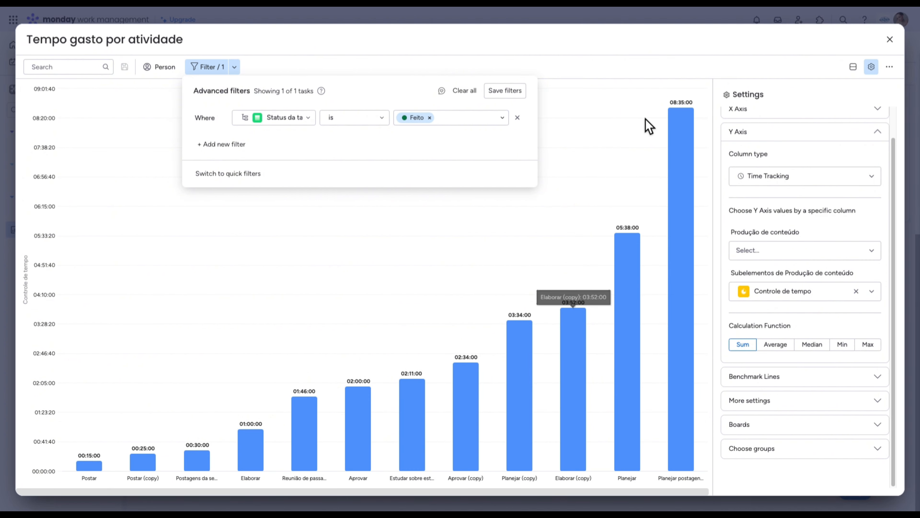
{"action": "left_click", "coordinate": [478, 95]}
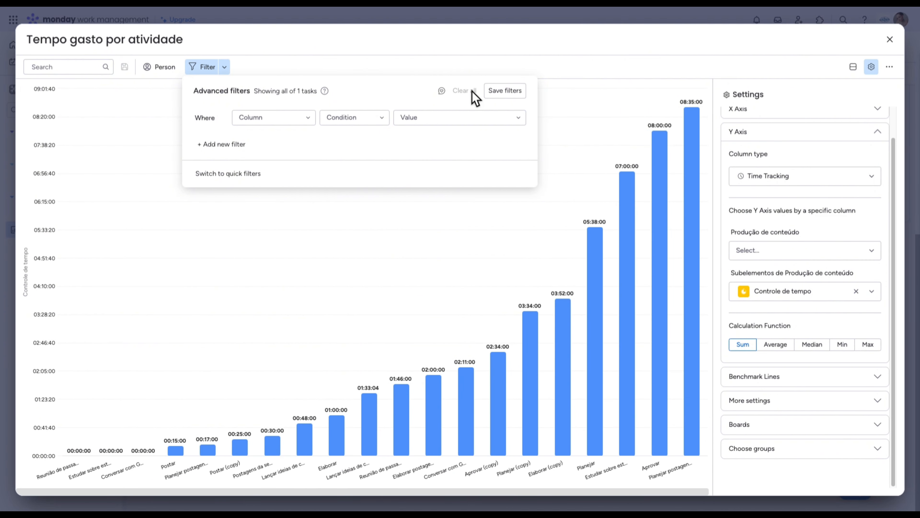
- Close the activity chart's settings and review the remaining widgets on the existing content production hours dashboard
{"action": "left_click", "coordinate": [901, 46]}
{"action": "scroll", "coordinate": [580, 415], "scroll_direction": "up", "scroll_amount": 4}
{"action": "scroll", "coordinate": [643, 418], "scroll_direction": "down", "scroll_amount": 4}
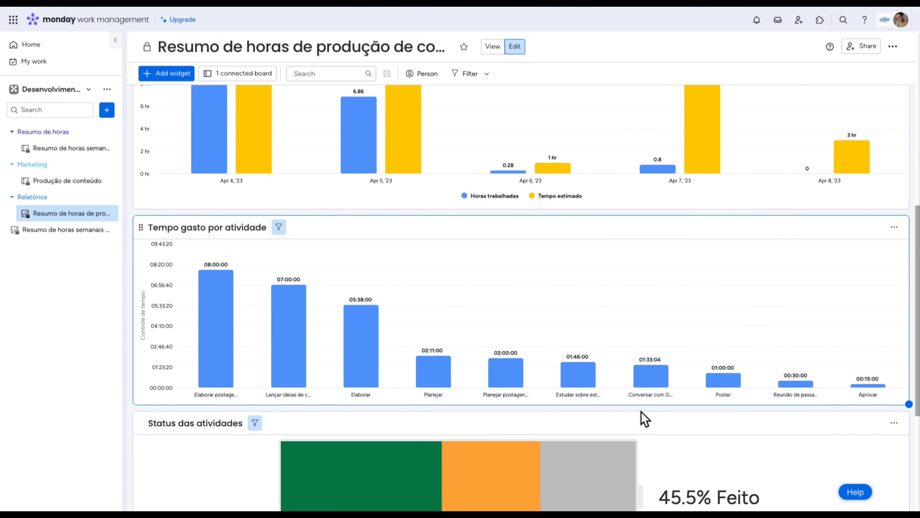
{"action": "scroll", "coordinate": [643, 418], "scroll_direction": "down", "scroll_amount": 4}
{"action": "scroll", "coordinate": [643, 419], "scroll_direction": "up", "scroll_amount": 1}
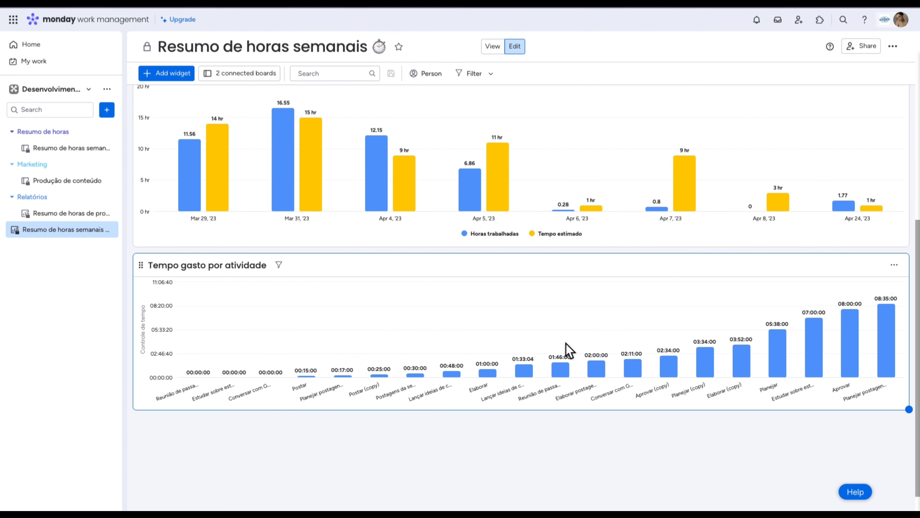
- Add a Battery widget beneath Tempo gasto por atividade and stretch it to the full dashboard width
{"action": "left_click", "coordinate": [179, 75]}
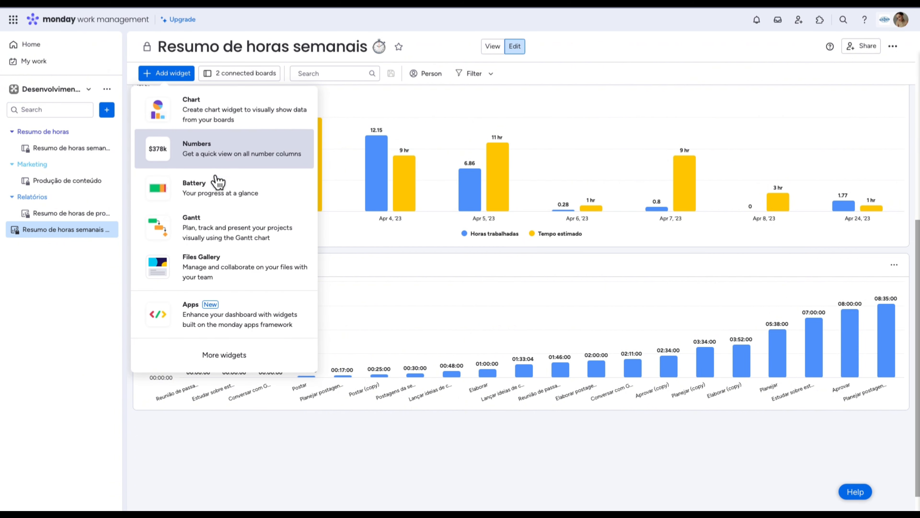
{"action": "left_click", "coordinate": [223, 207]}
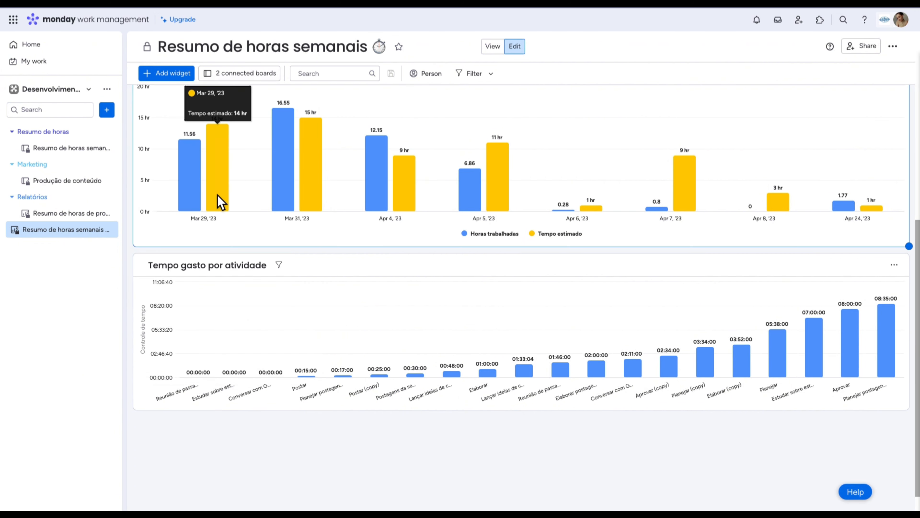
{"action": "left_click_drag", "start_coordinate": [322, 383], "coordinate": [465, 425]}
{"action": "left_click_drag", "start_coordinate": [774, 433], "coordinate": [910, 473]}
- Copy the title Status das atividades from the content production dashboard and rename the new Battery widget with it
{"action": "scroll", "coordinate": [757, 426], "scroll_direction": "down", "scroll_amount": 2}
{"action": "scroll", "coordinate": [727, 345], "scroll_direction": "down", "scroll_amount": 2}
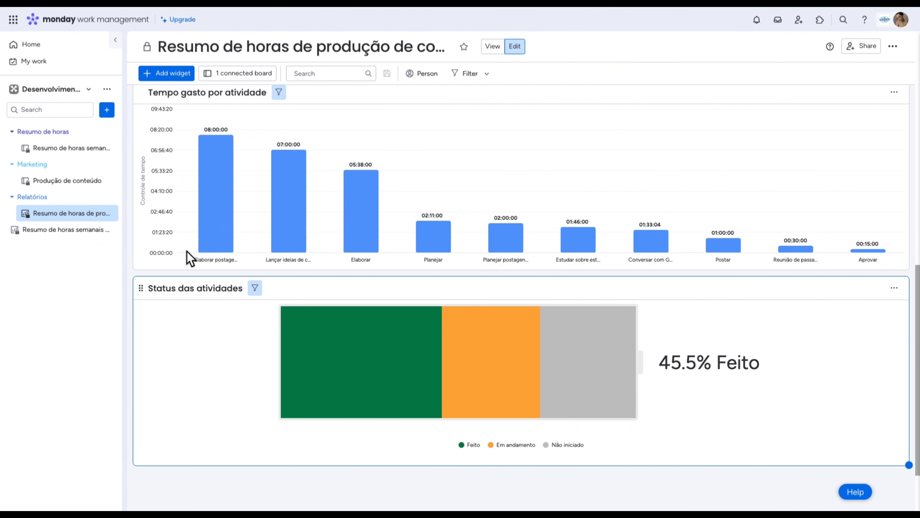
{"action": "left_click", "coordinate": [190, 289]}
{"action": "key", "text": "ctrl+c"}
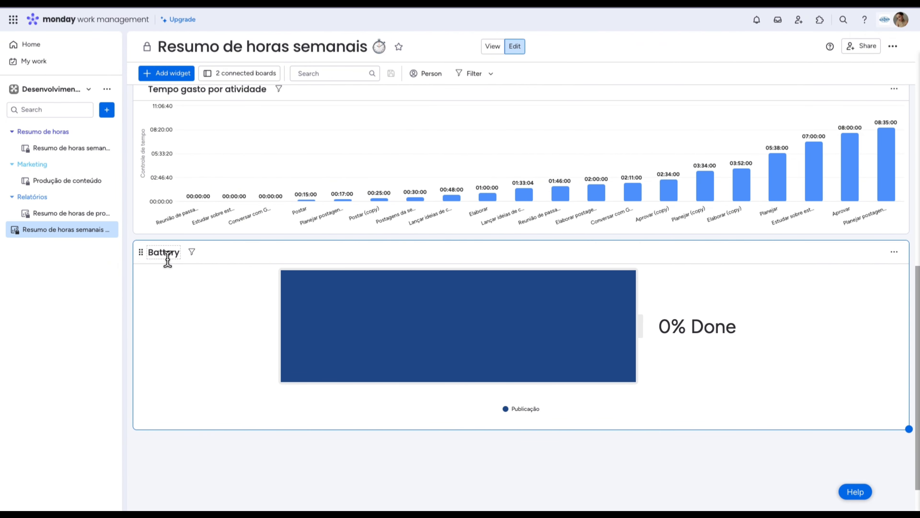
{"action": "left_click", "coordinate": [167, 254]}
{"action": "double_click", "coordinate": [167, 255]}
{"action": "key", "text": "ctrl+v"}
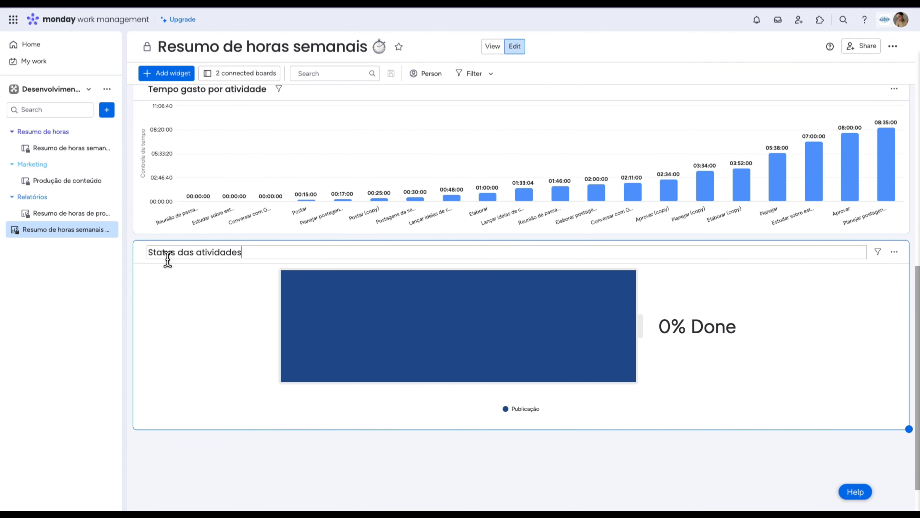
- Base the battery on Status da tarefa from the Produção de conteúdo subitems, with no status column selected for the main board
{"action": "left_click", "coordinate": [895, 252]}
{"action": "left_click", "coordinate": [864, 294]}
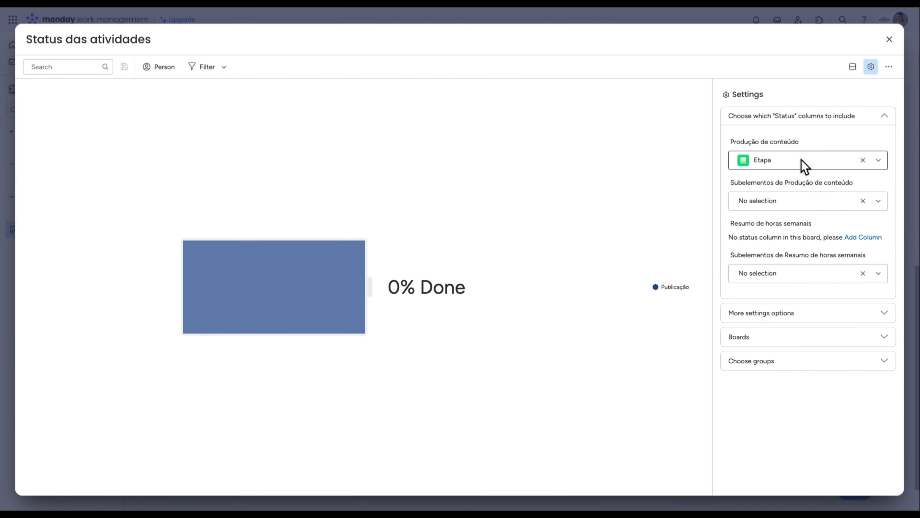
{"action": "left_click", "coordinate": [794, 161]}
{"action": "left_click", "coordinate": [799, 204]}
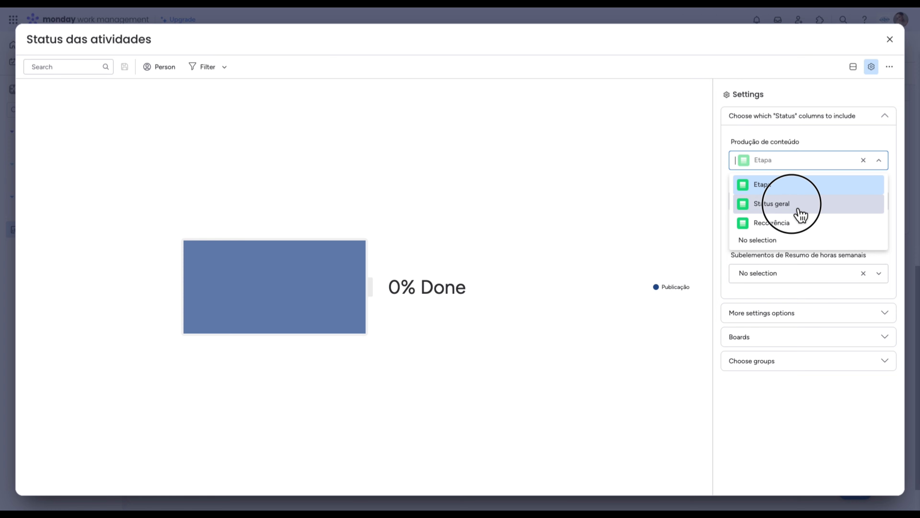
{"action": "left_click", "coordinate": [800, 205]}
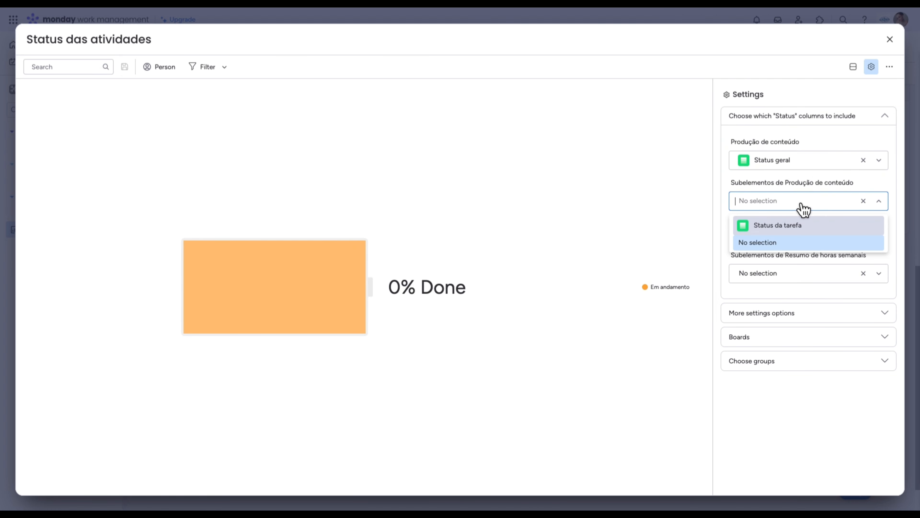
{"action": "left_click", "coordinate": [794, 225]}
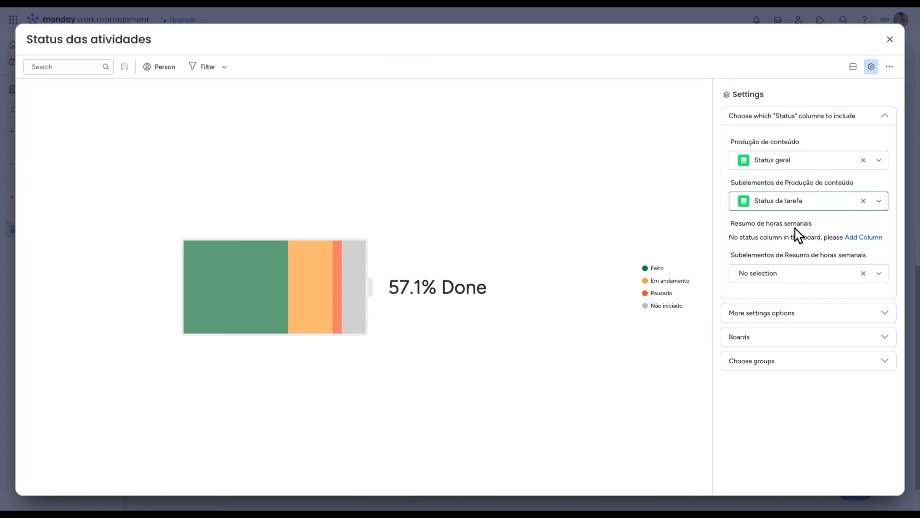
{"action": "left_click", "coordinate": [868, 164]}
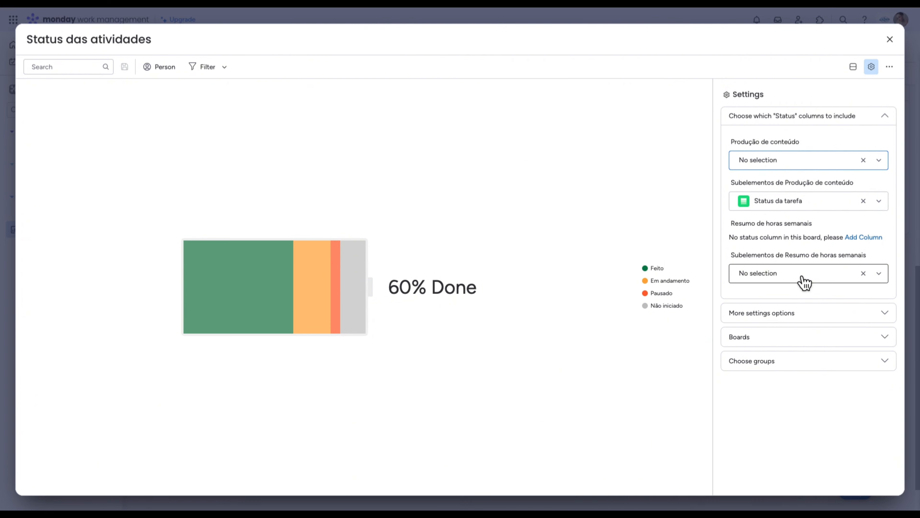
{"action": "mouse_move", "coordinate": [241, 310]}
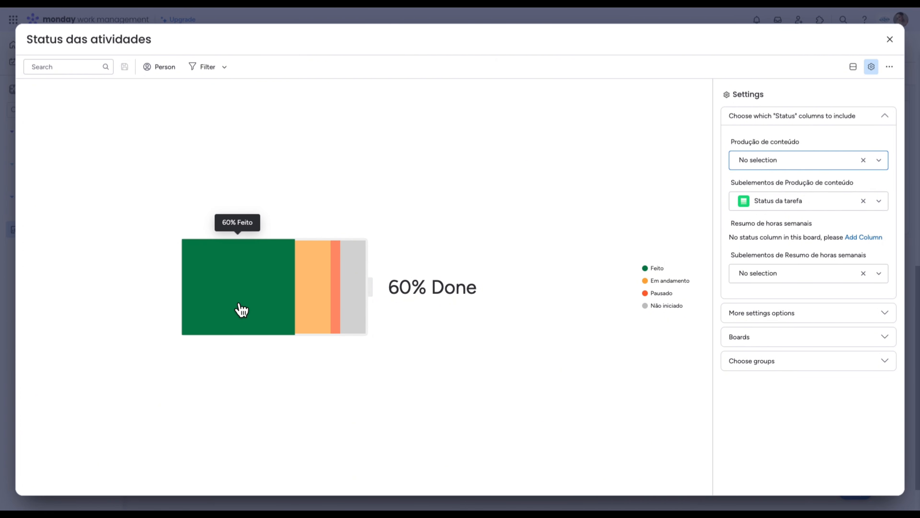
{"action": "mouse_move", "coordinate": [320, 308]}
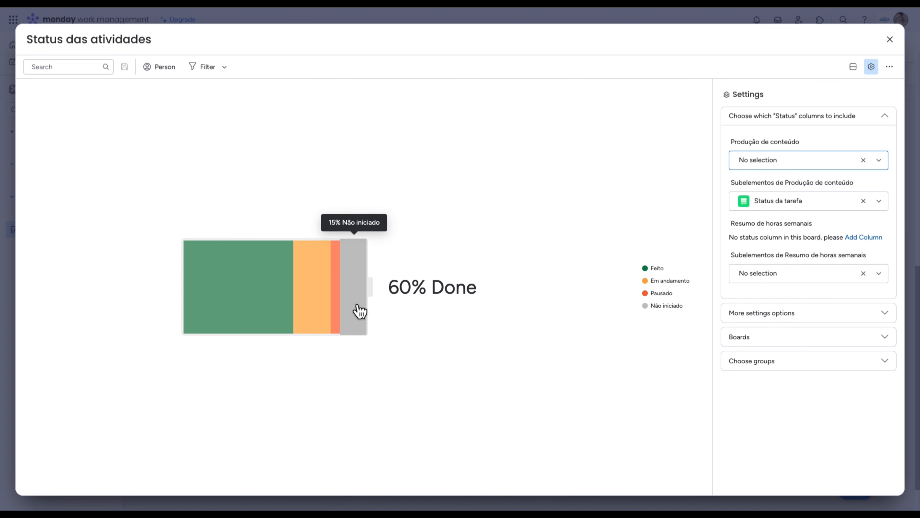
- Try weighting the battery by Total de horas estimadas for Produção de conteúdo and Tempo estimado for its subitems
{"action": "left_click", "coordinate": [798, 326]}
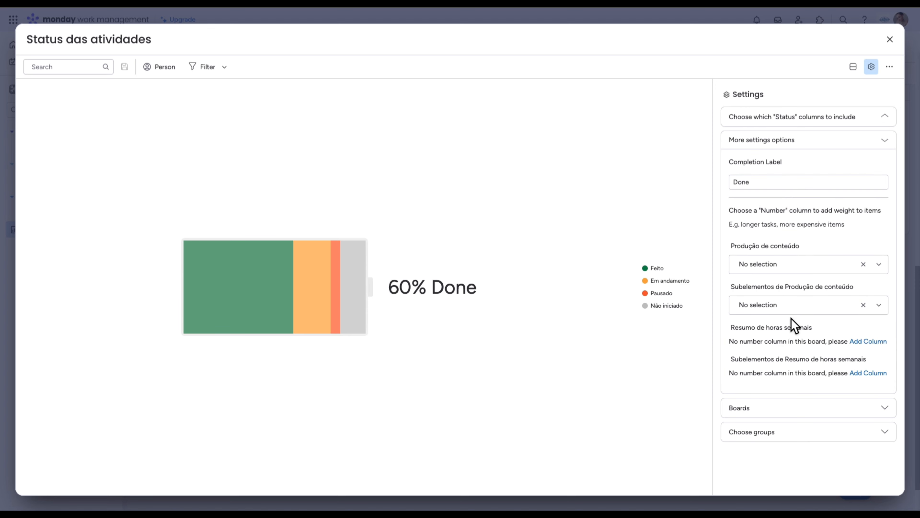
{"action": "left_click", "coordinate": [803, 268]}
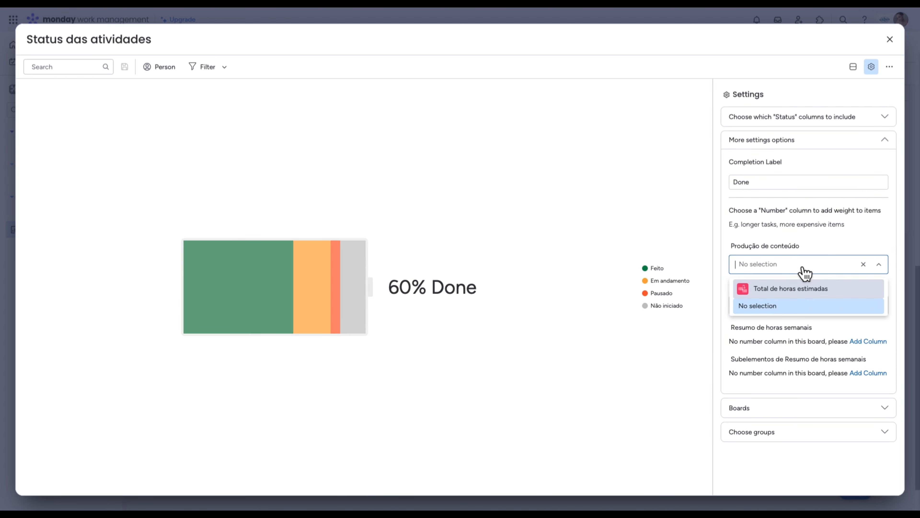
{"action": "left_click", "coordinate": [805, 290]}
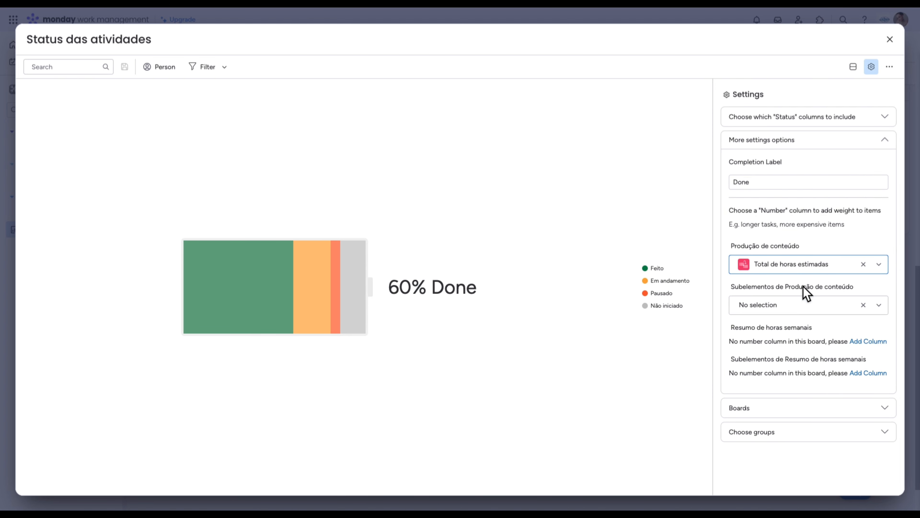
{"action": "left_click", "coordinate": [805, 311]}
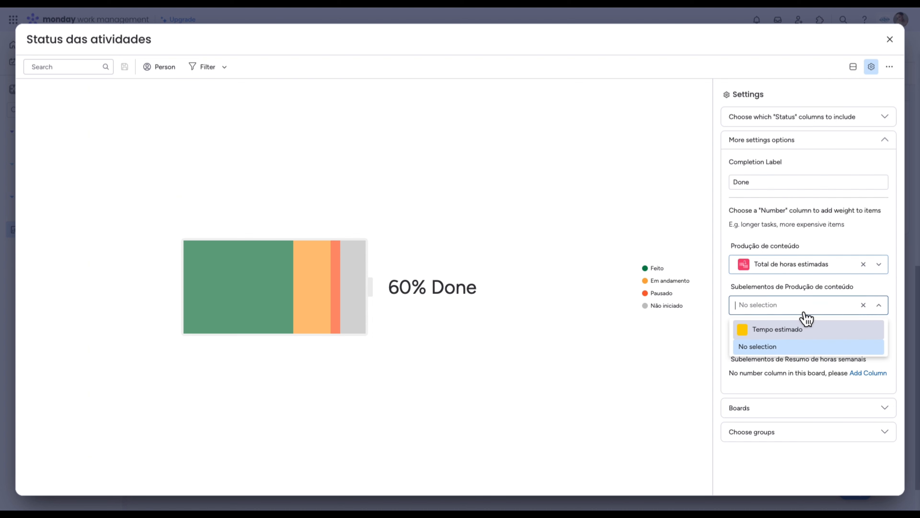
{"action": "left_click", "coordinate": [786, 330]}
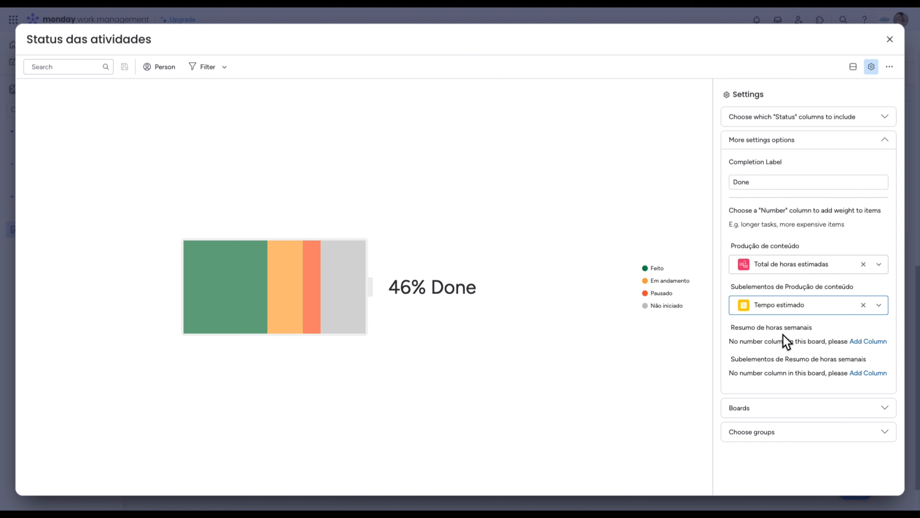
{"action": "left_click", "coordinate": [864, 305]}
{"action": "left_click", "coordinate": [863, 264]}
- Close the battery widget's settings and review the whole Resumo de horas semanais dashboard from the battery up to the title
{"action": "left_click", "coordinate": [779, 408]}
{"action": "left_click", "coordinate": [890, 39]}
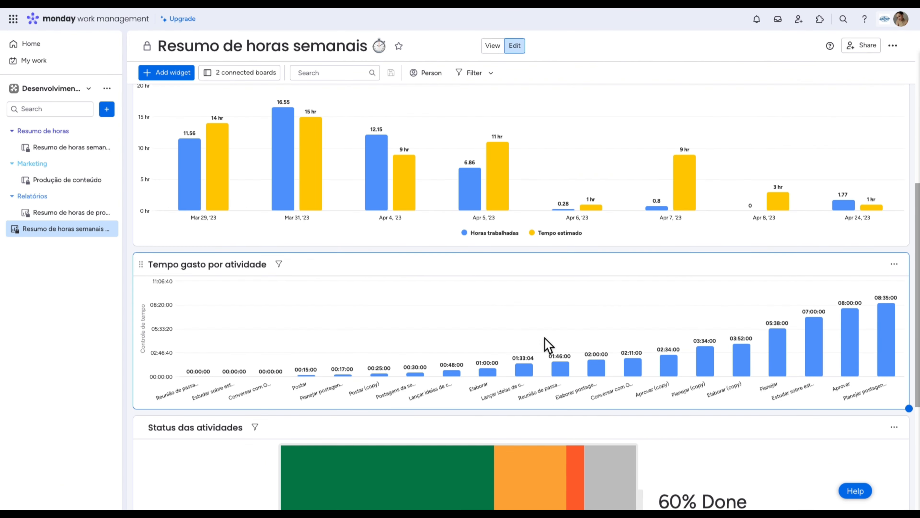
{"action": "scroll", "coordinate": [547, 346], "scroll_direction": "up", "scroll_amount": 1}
{"action": "scroll", "coordinate": [547, 350], "scroll_direction": "down", "scroll_amount": 5}
{"action": "scroll", "coordinate": [547, 349], "scroll_direction": "up", "scroll_amount": 12}
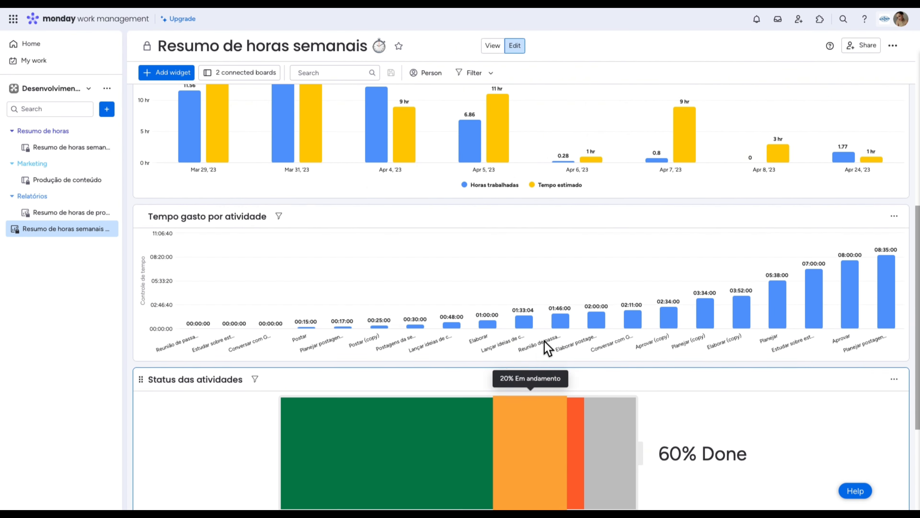
{"action": "scroll", "coordinate": [548, 348], "scroll_direction": "up", "scroll_amount": 1}
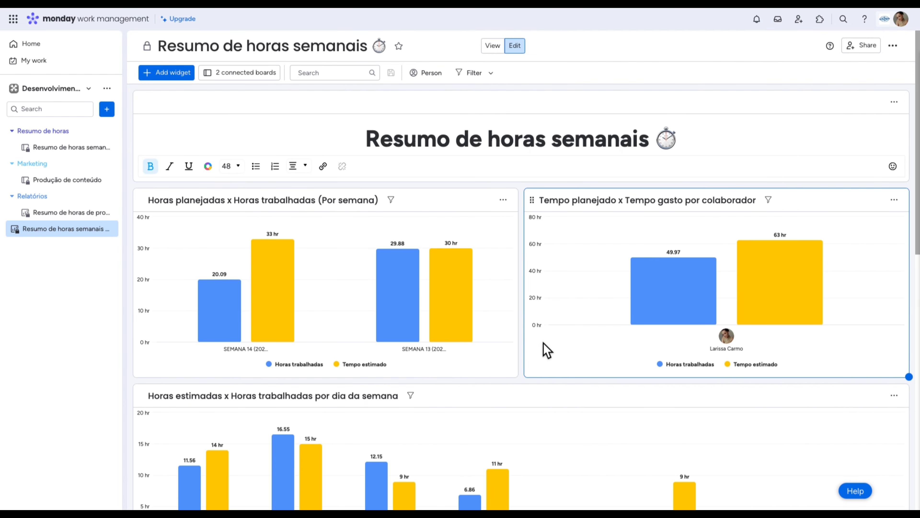